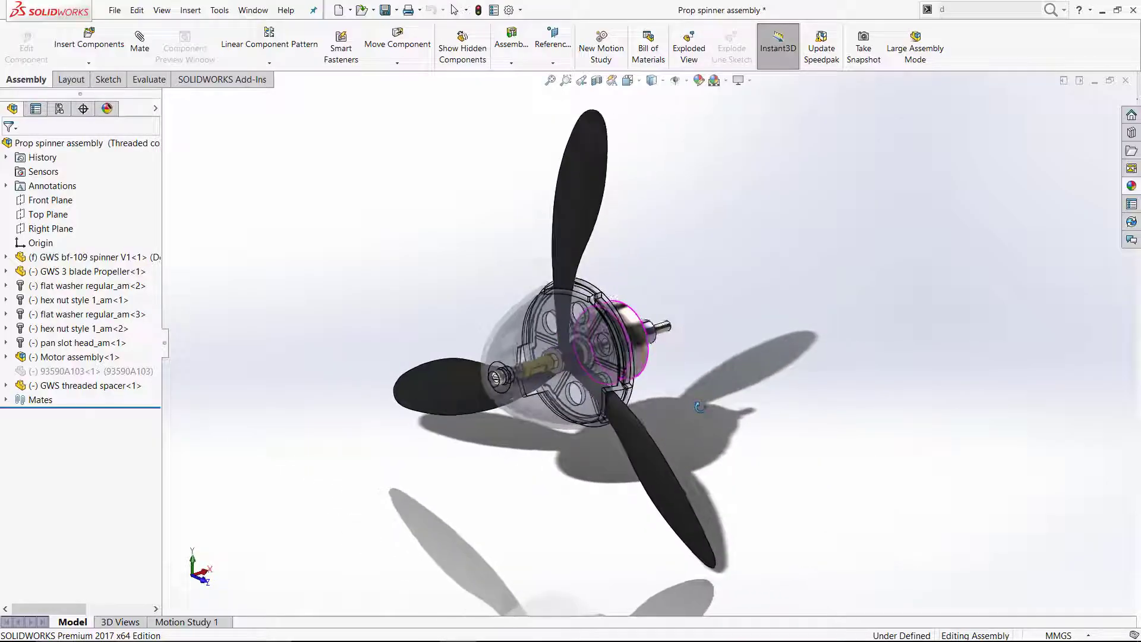
Step: Orbit the view to a near-front angle of the model
mouse_move(702, 406)
middle_mouse_down()
mouse_move(758, 421)
mouse_move(710, 417)
middle_mouse_up()
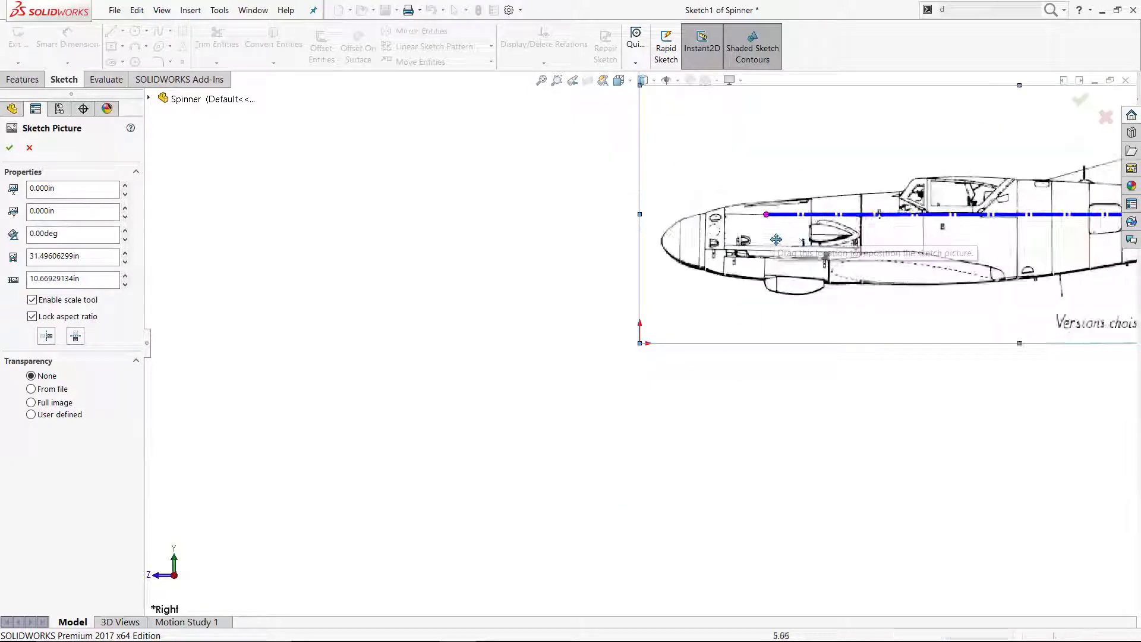
Step: Align the picture's axis with the spinner, scale the spinner to 1.78, and move it to the origin
scroll(743, 223, "down", 2)
left_click_drag(723, 222, 634, 260)
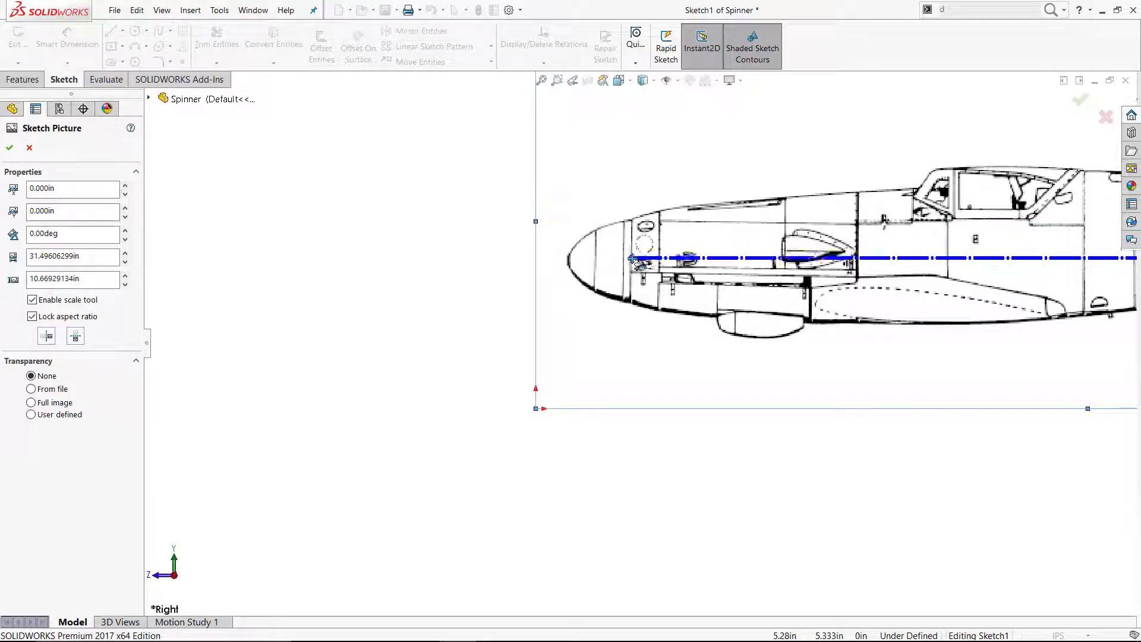
scroll(639, 262, "up", 3)
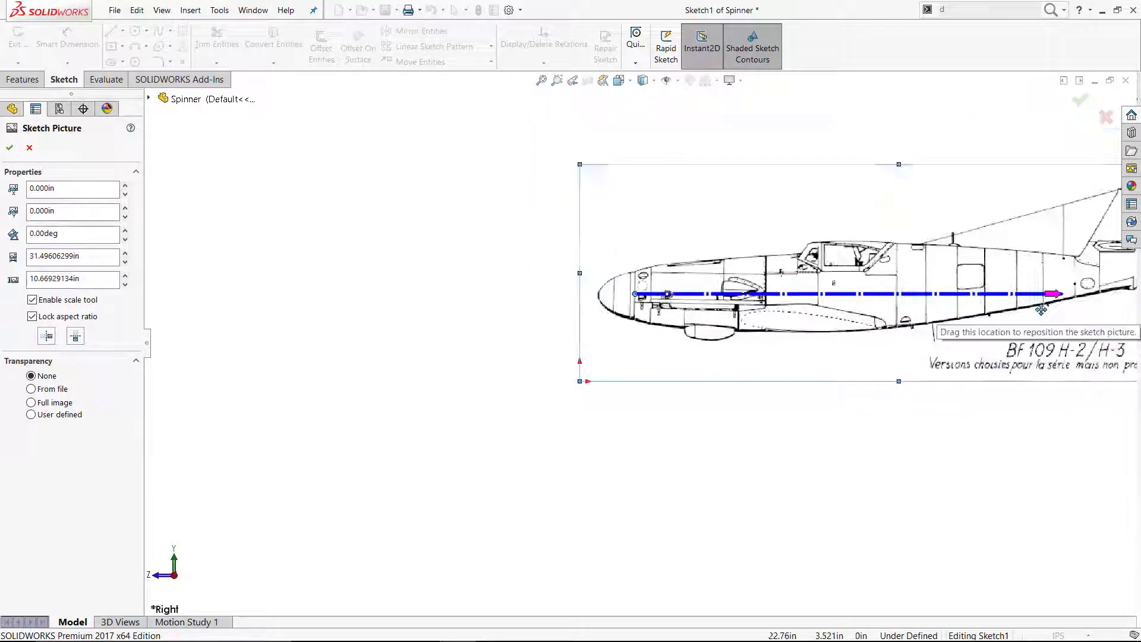
left_click_drag(1057, 293, 607, 299)
type("1")
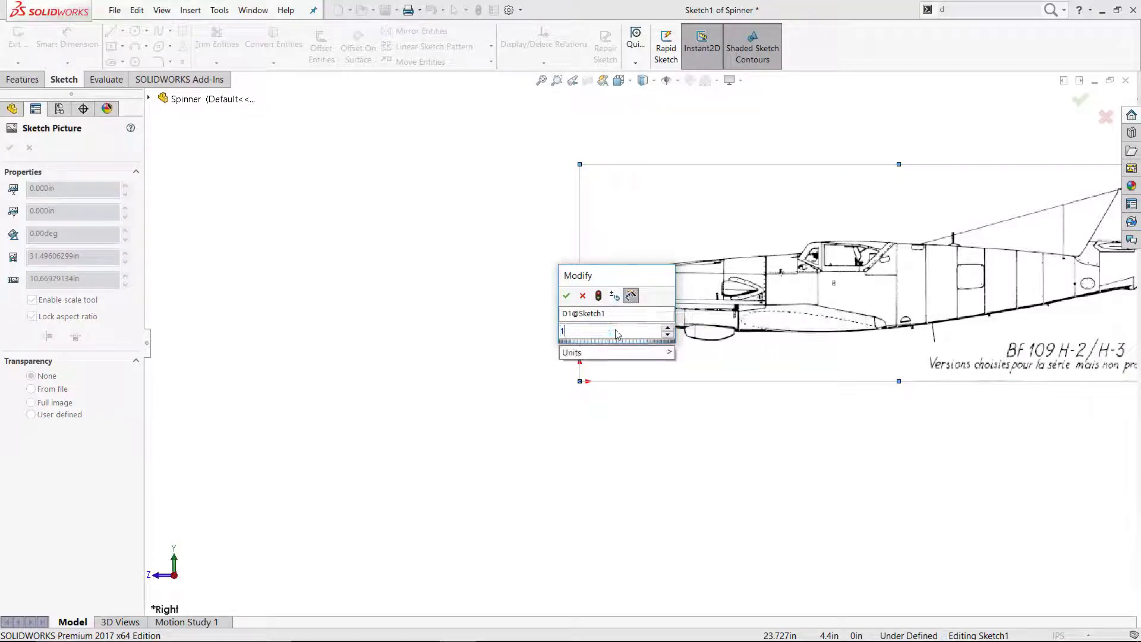
type(".785")
key("Return")
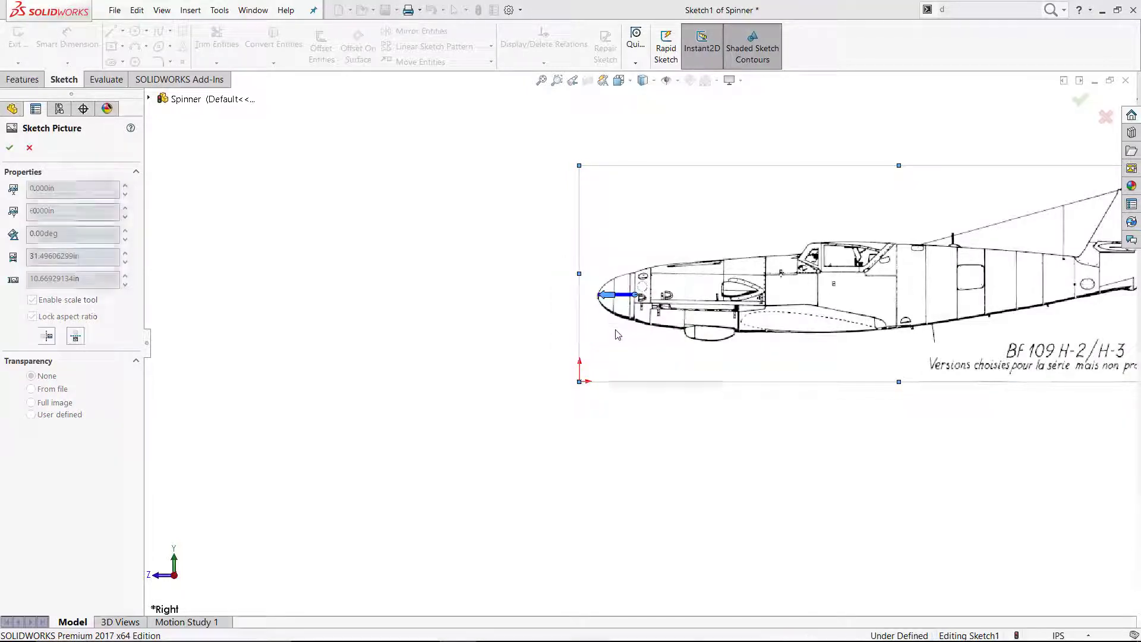
scroll(629, 311, "down", 4)
left_click_drag(628, 311, 489, 528)
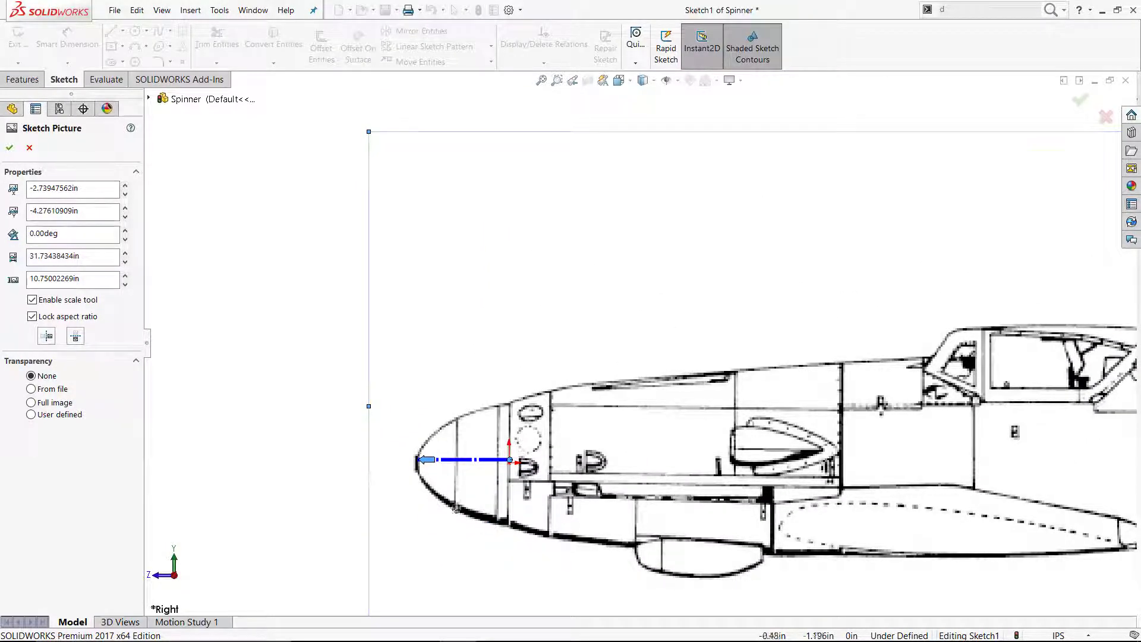
Step: Dimension the profile centerline to 1.785
key("Return")
scroll(452, 506, "down", 2)
left_click(462, 460)
left_click(464, 570)
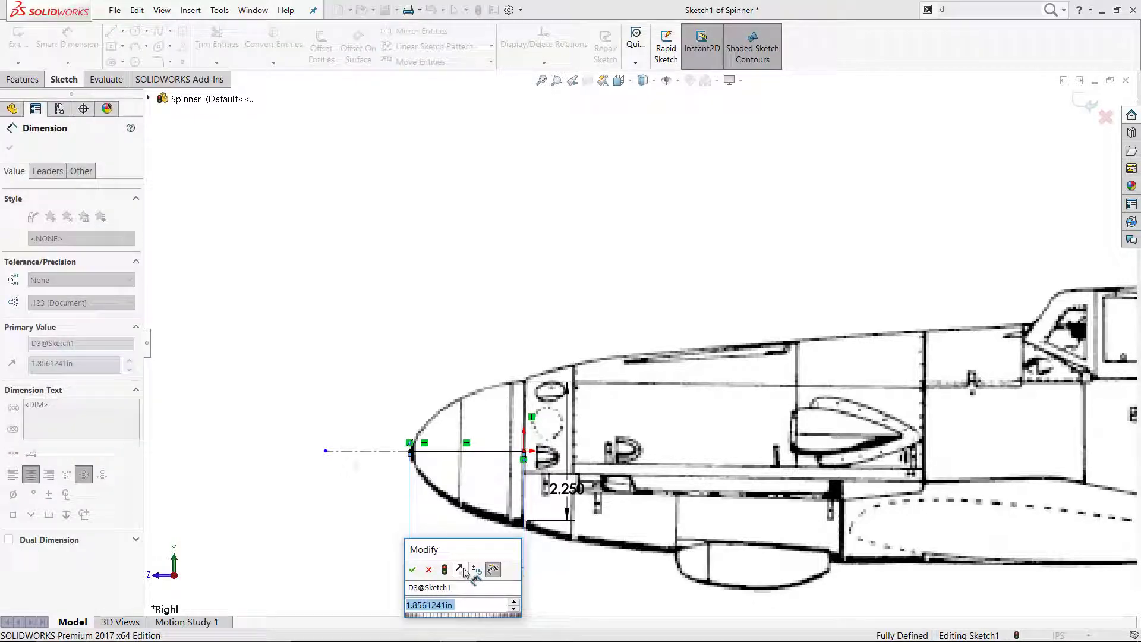
type("1.785")
key("Return")
key("Escape")
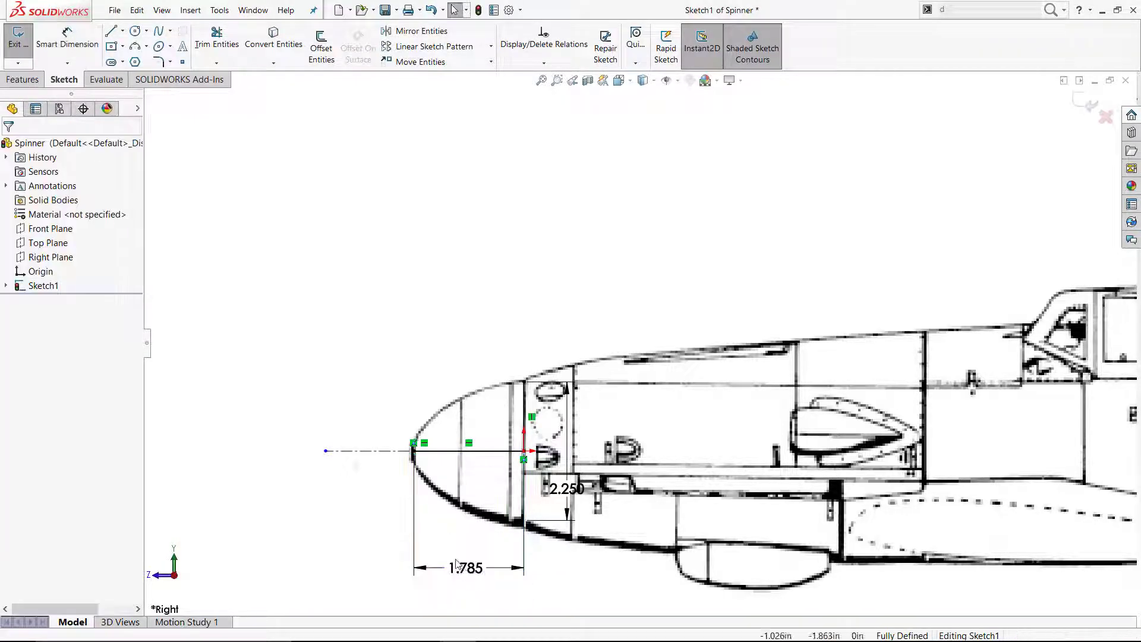
Step: Draw a spline from the top of the vertical line to the nose tip, bent to the nose outline
scroll(395, 618, "down", 3)
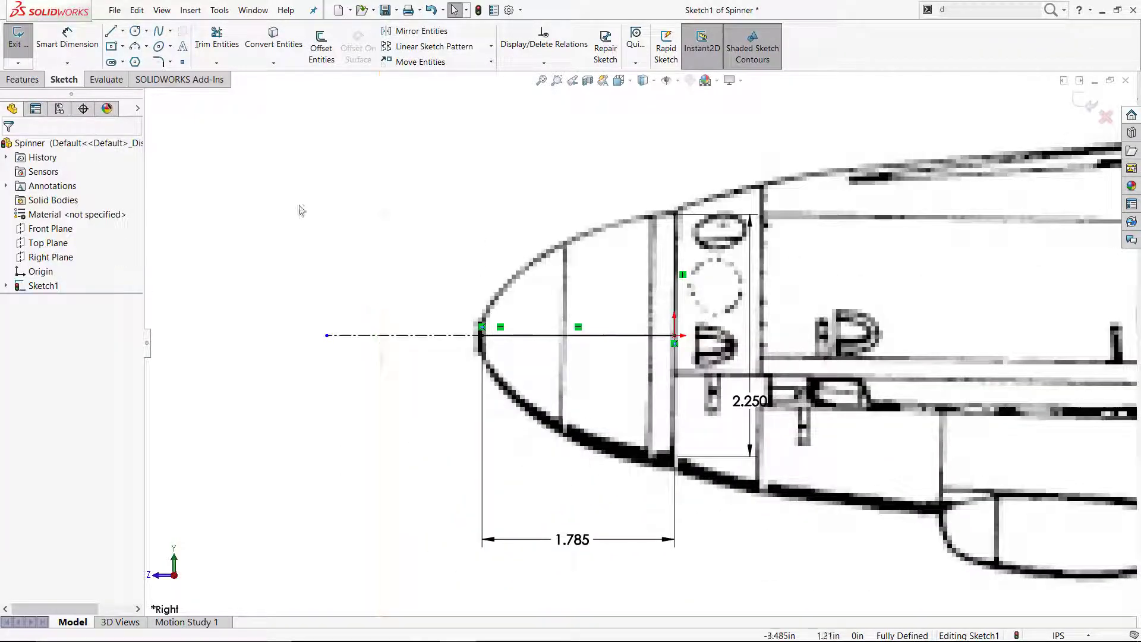
key("s")
left_click(312, 343)
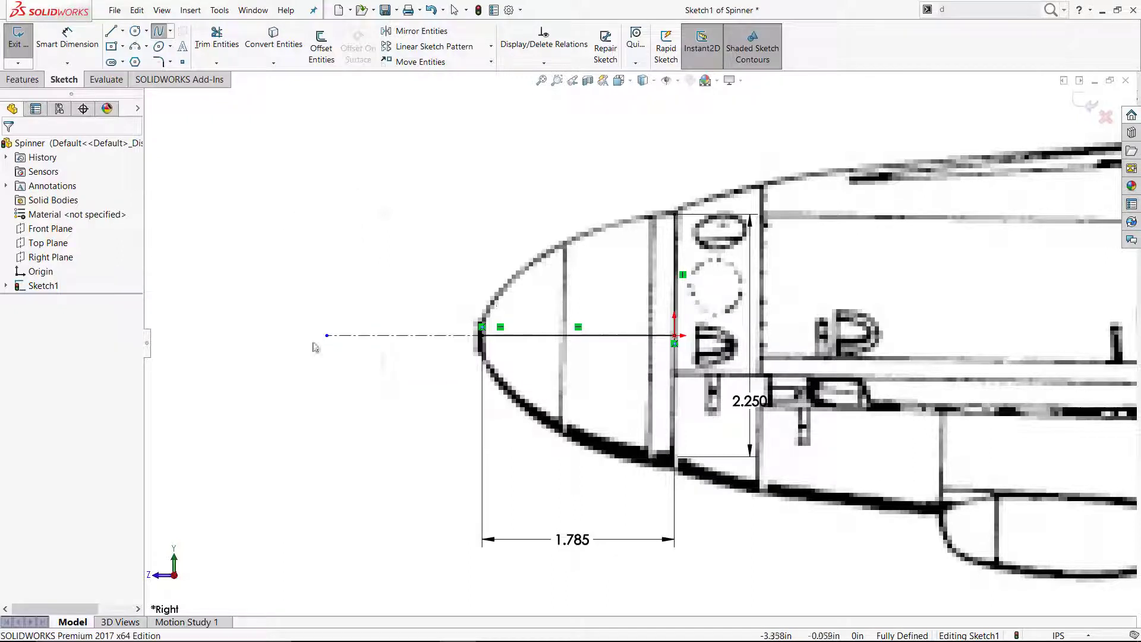
left_click(674, 215)
left_click(482, 327)
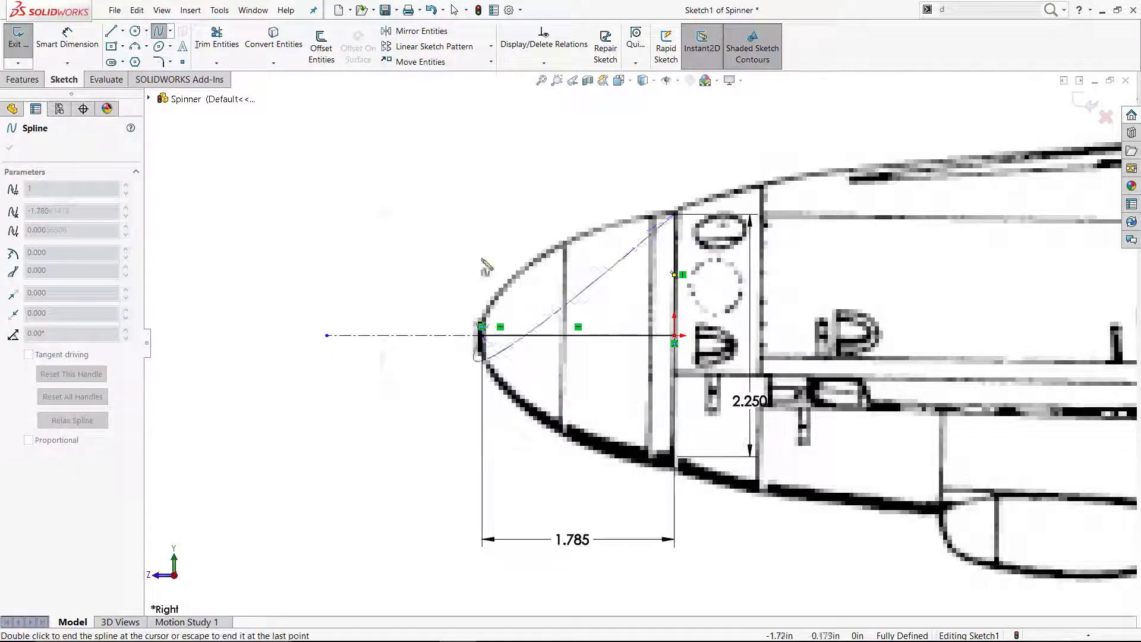
key("Escape")
left_click(674, 215)
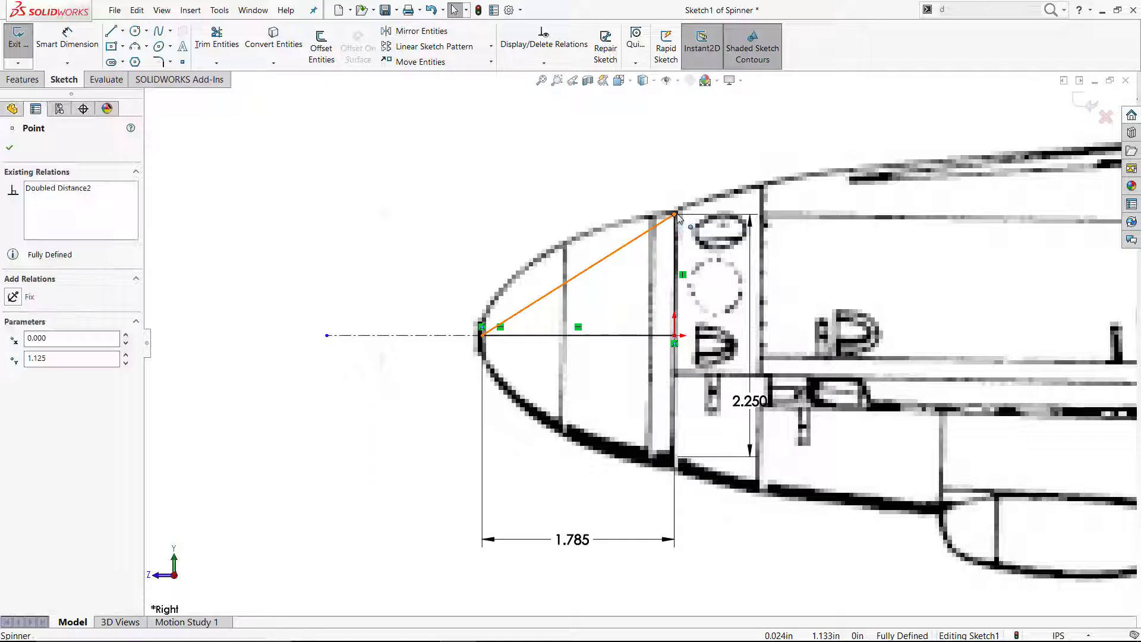
left_click(600, 257)
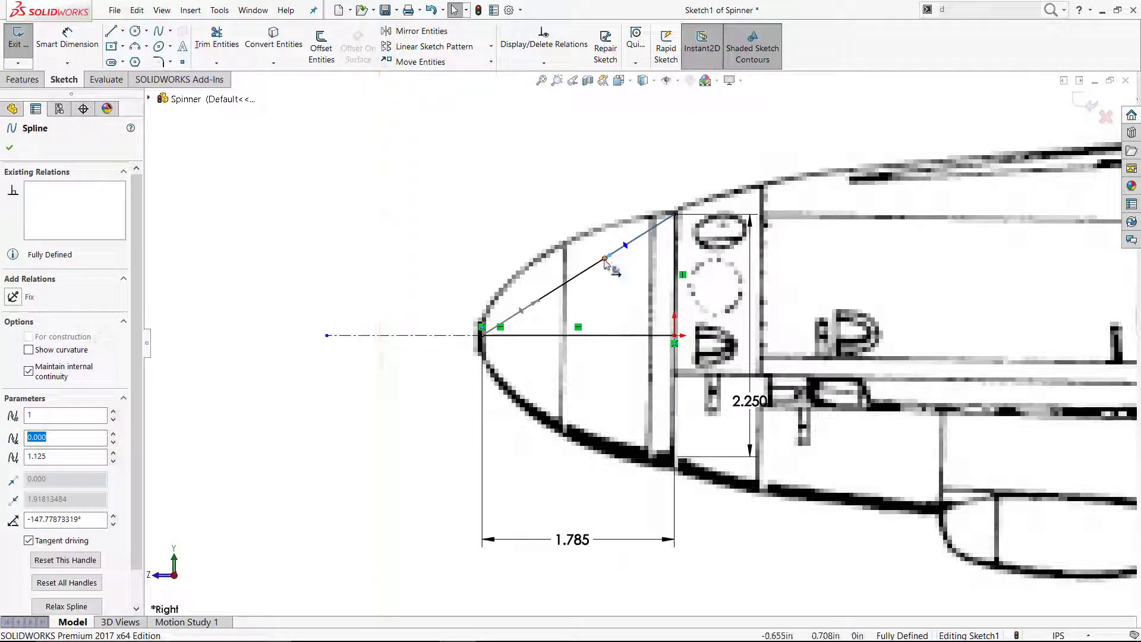
left_click_drag(599, 258, 591, 216)
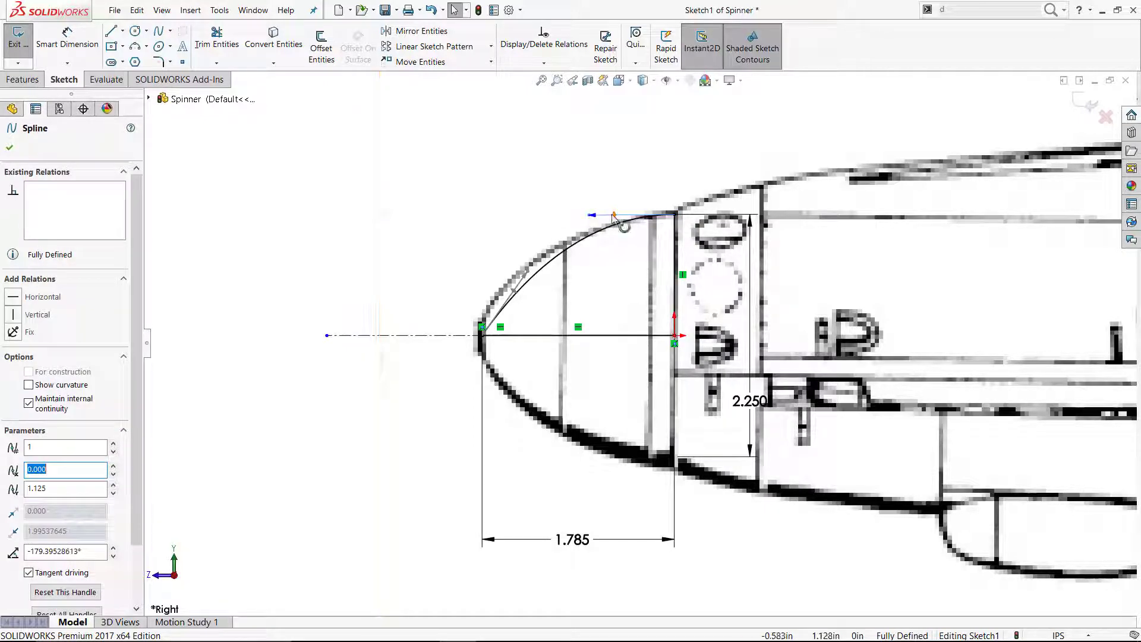
Step: Make the spline tangent horizontal at the base and vertical at the nose tip
left_click(30, 297)
left_click(453, 295)
left_click(519, 293)
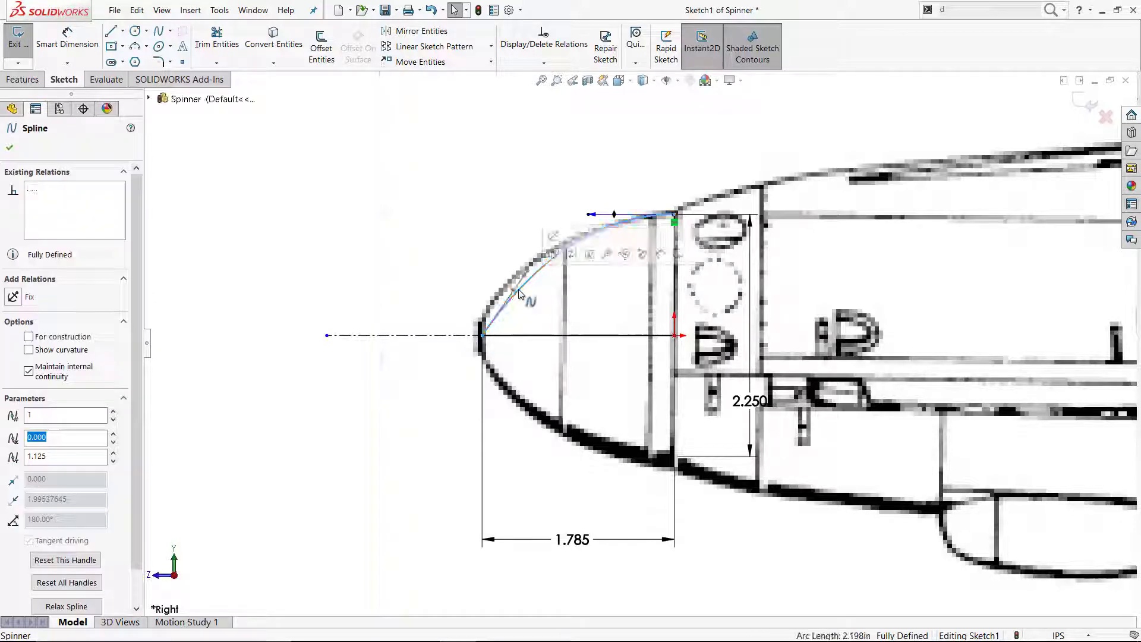
left_click(482, 335)
left_click_drag(499, 315, 480, 260)
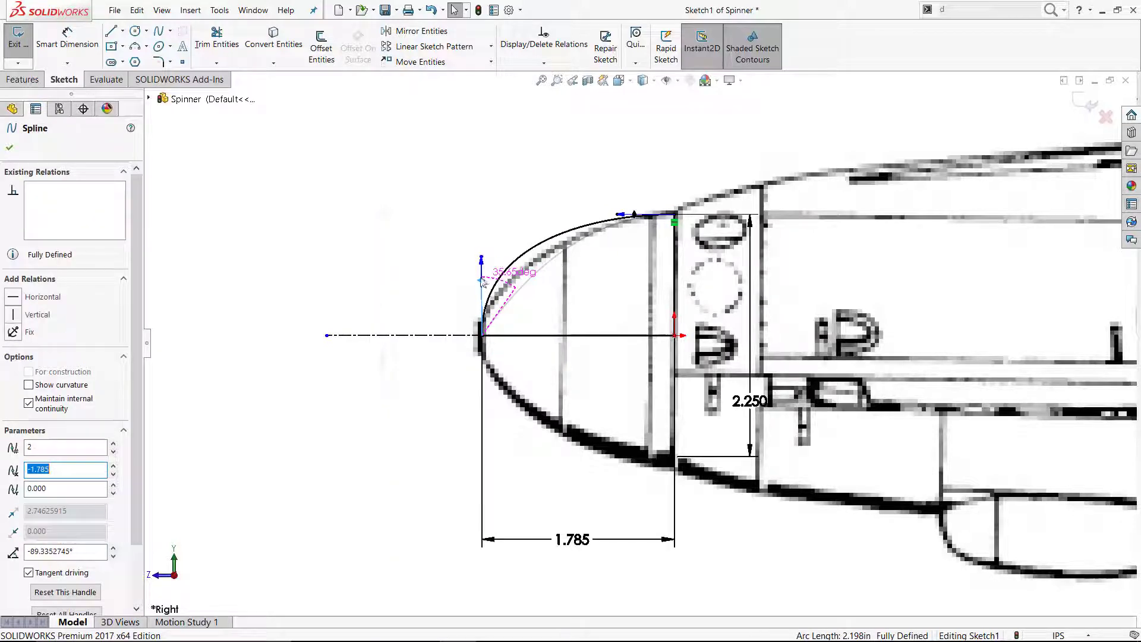
left_click(13, 314)
scroll(414, 249, "down", 1)
left_click(496, 280)
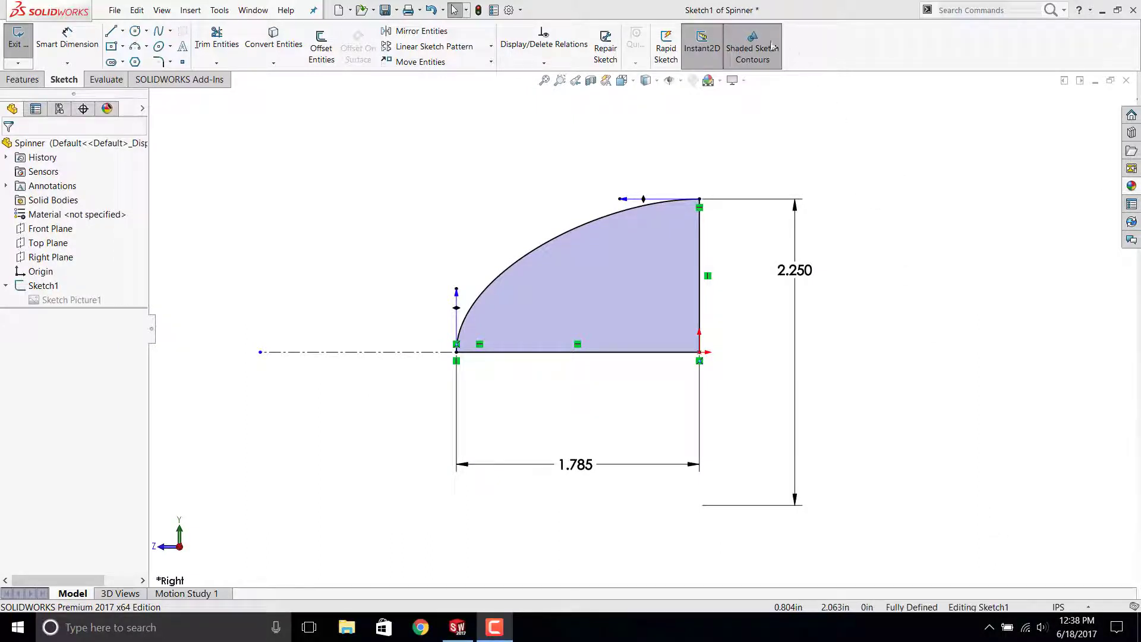
Step: Revolve the profile 360° about the centerline to form the solid nose body
left_click(754, 50)
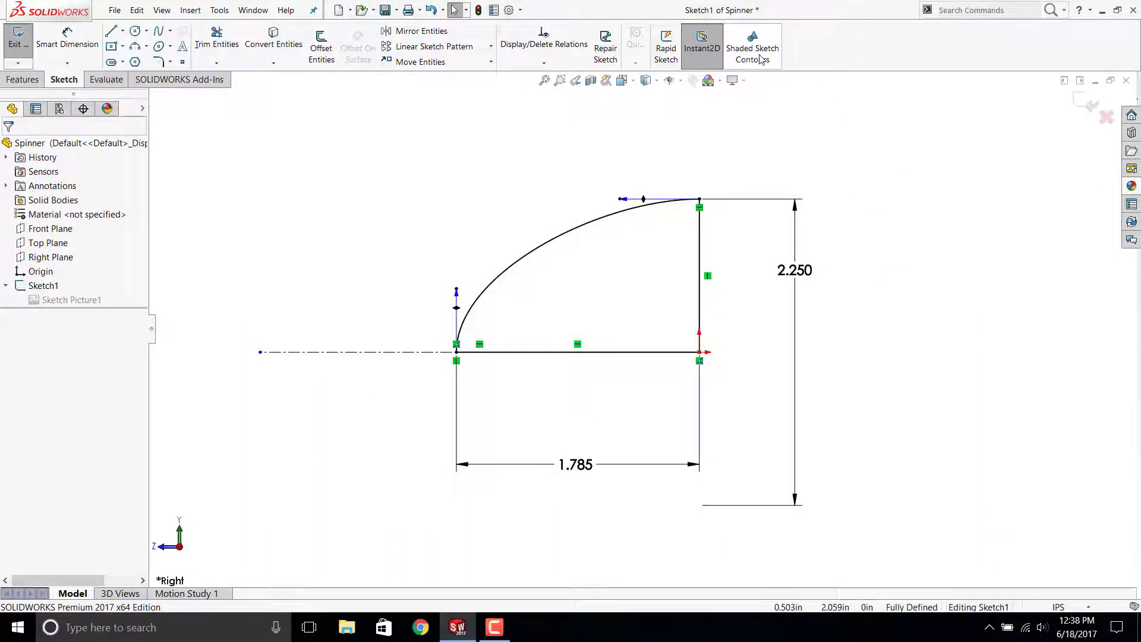
left_click(760, 60)
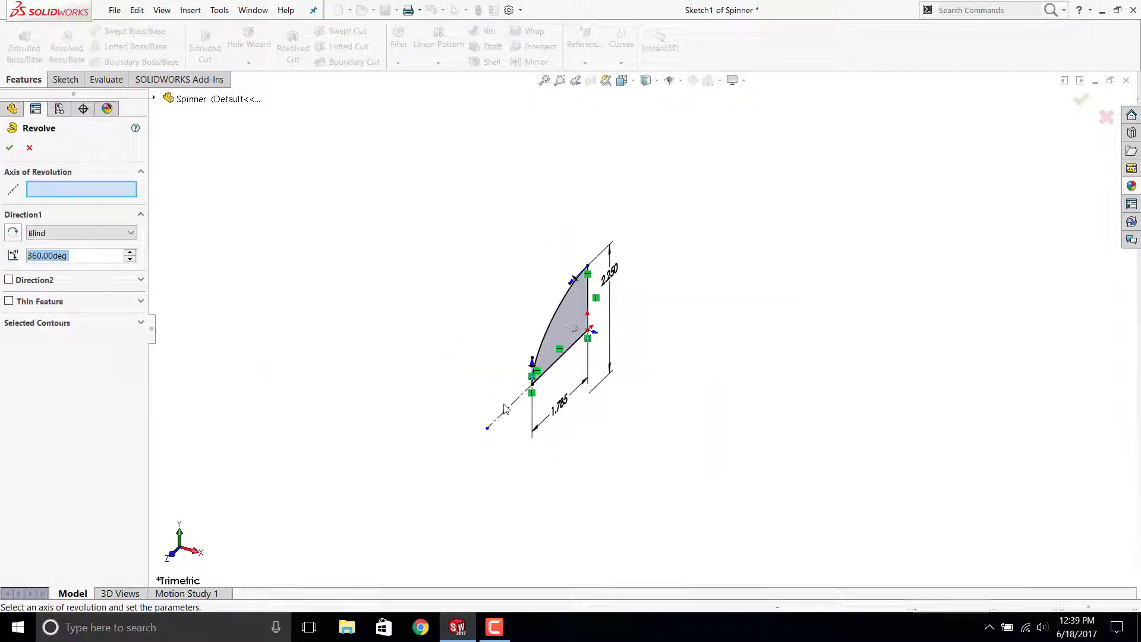
left_click(505, 415)
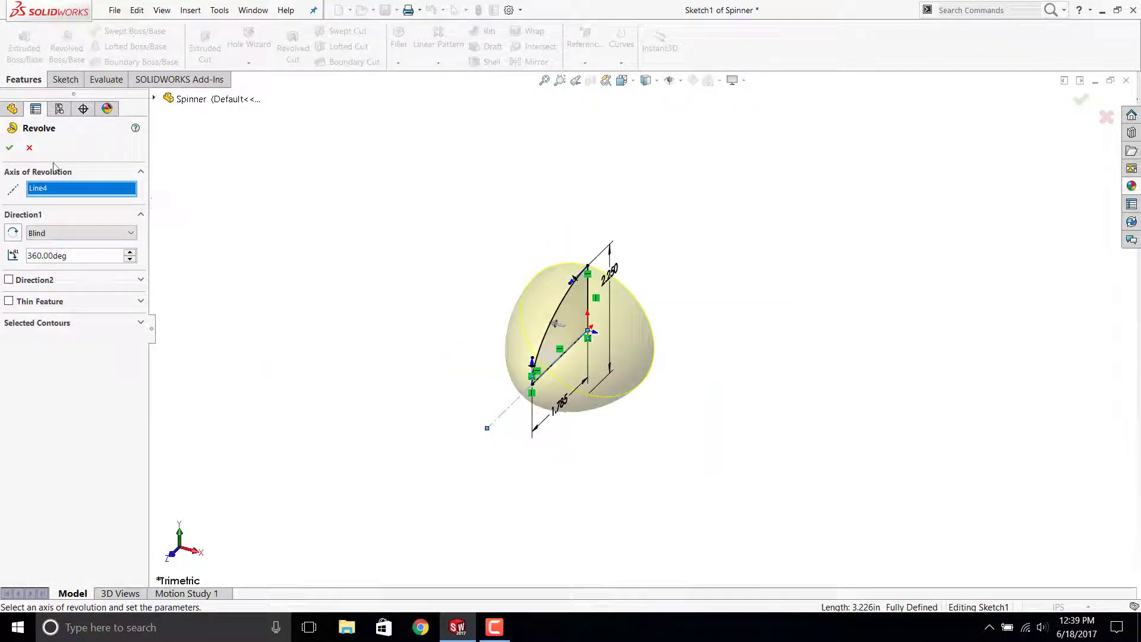
left_click(9, 148)
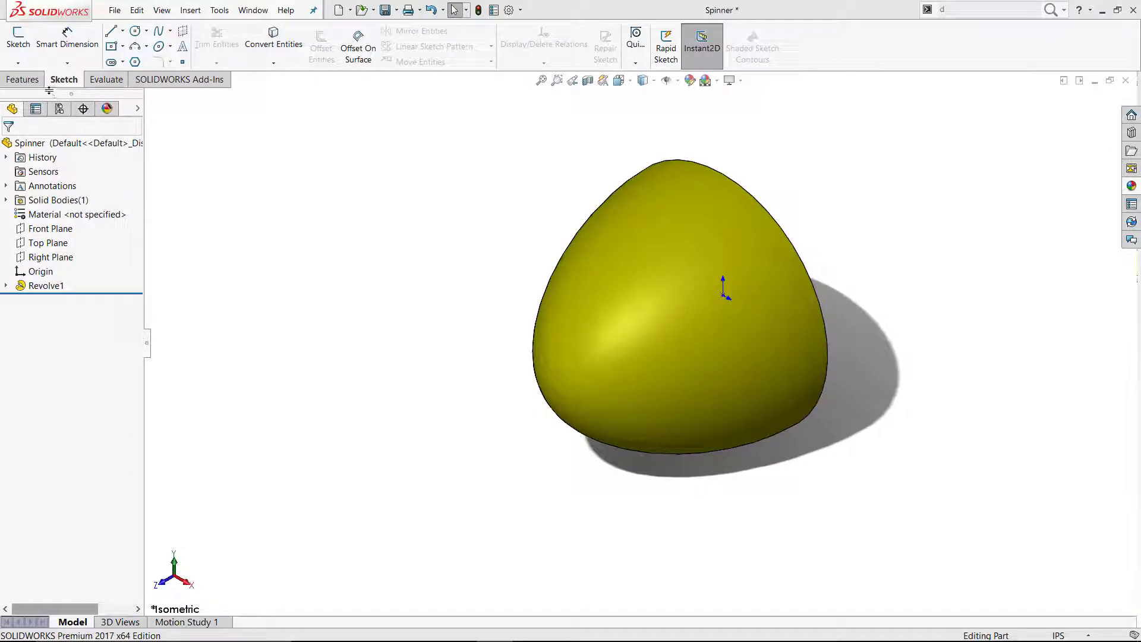
Step: Shell the spinner to a 2 mm wall with the flat back face removed
left_click(24, 79)
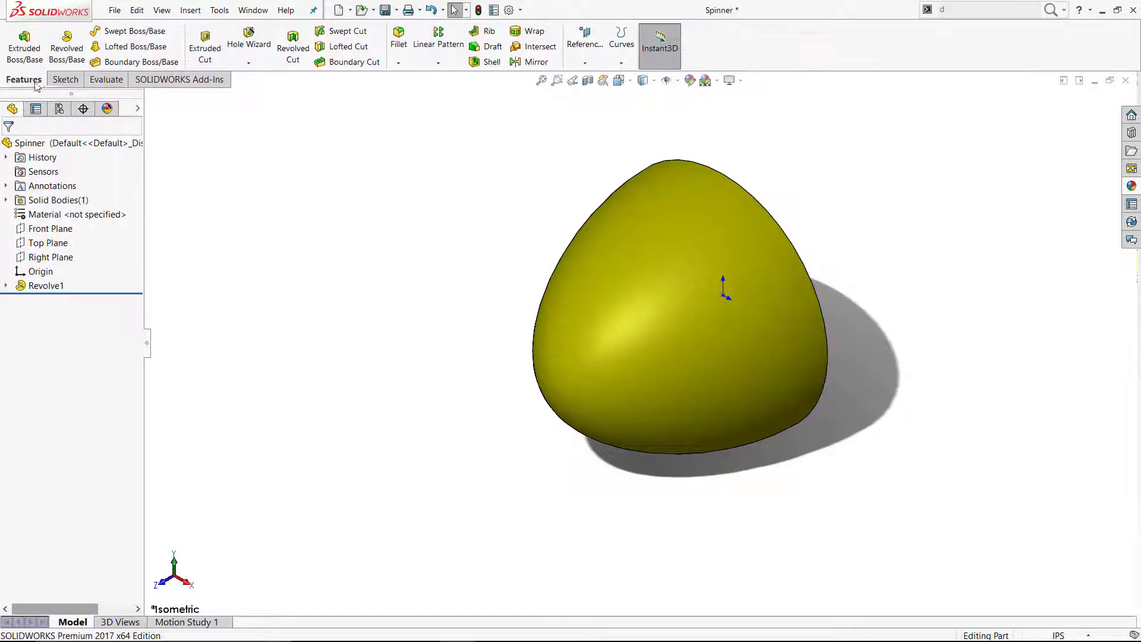
left_click(490, 63)
type("2mm")
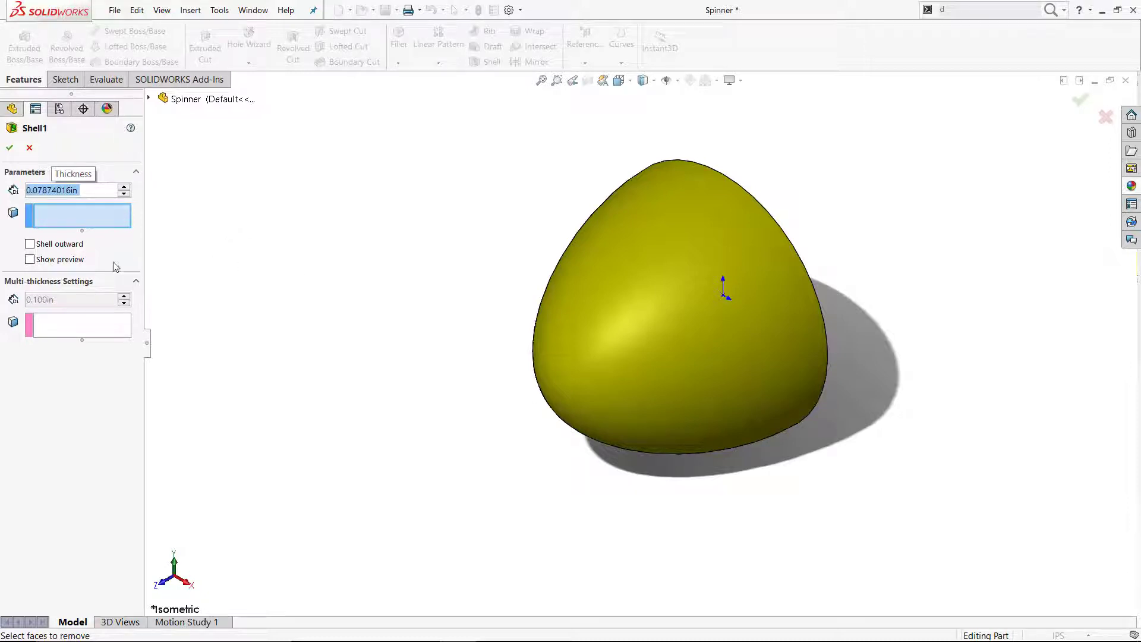
left_click(29, 259)
middle_click_drag(321, 280, 226, 267)
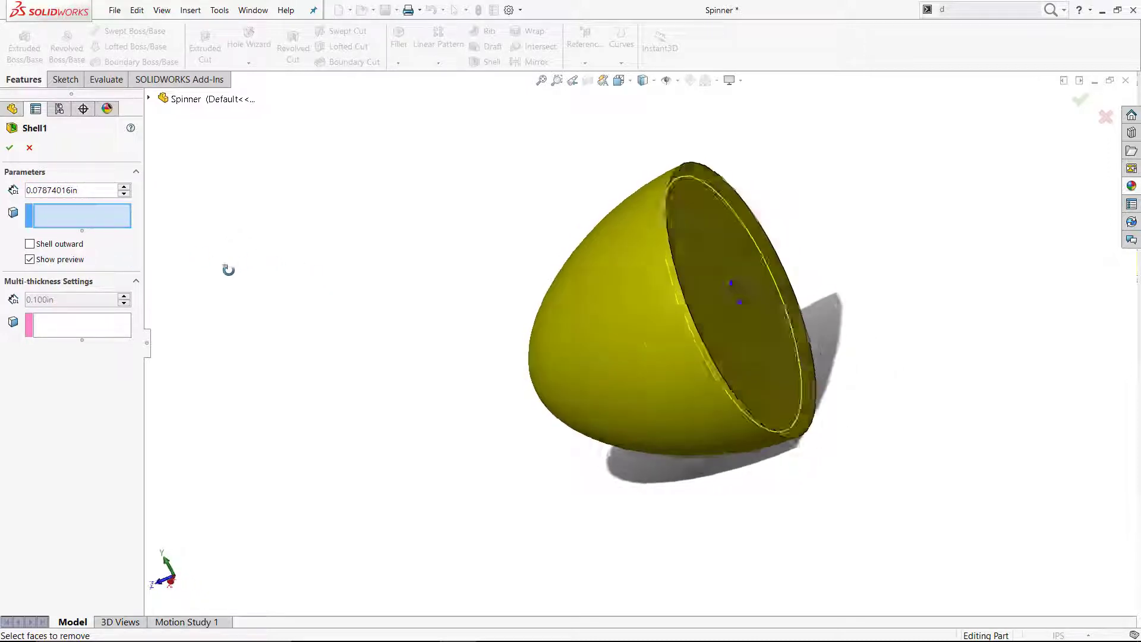
left_click(670, 246)
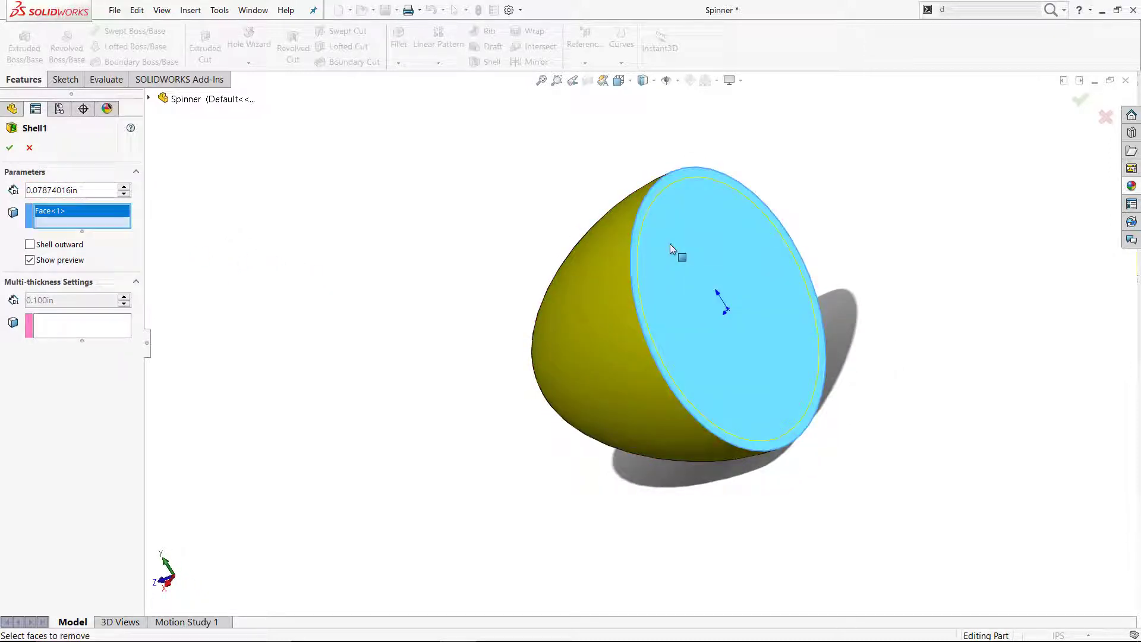
right_click(382, 242)
left_click(390, 246)
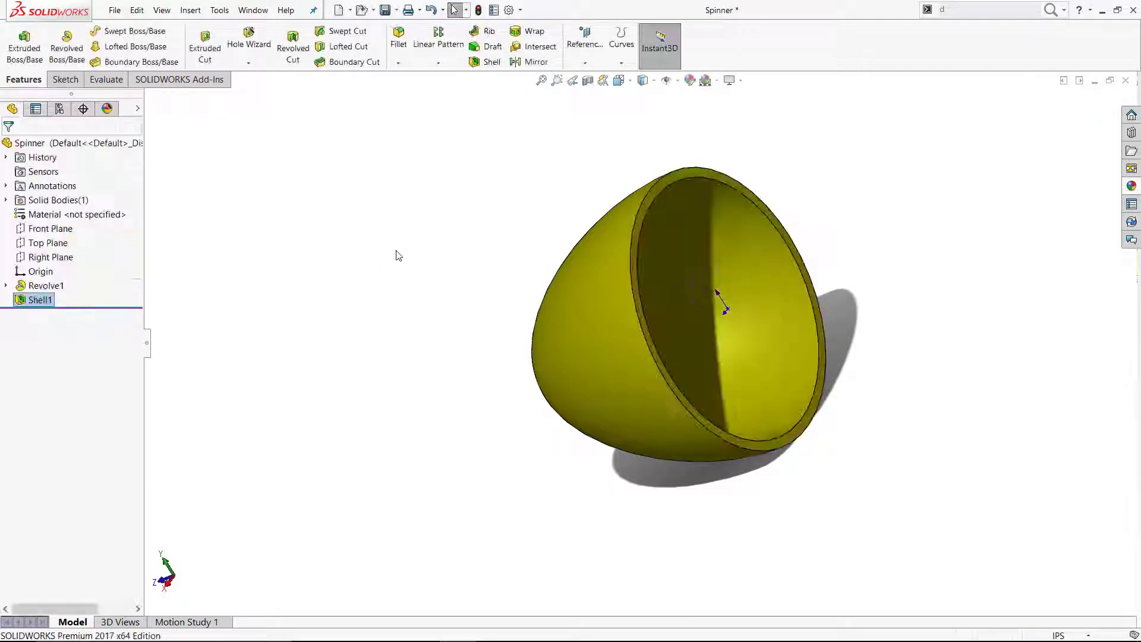
key("ctrl+7")
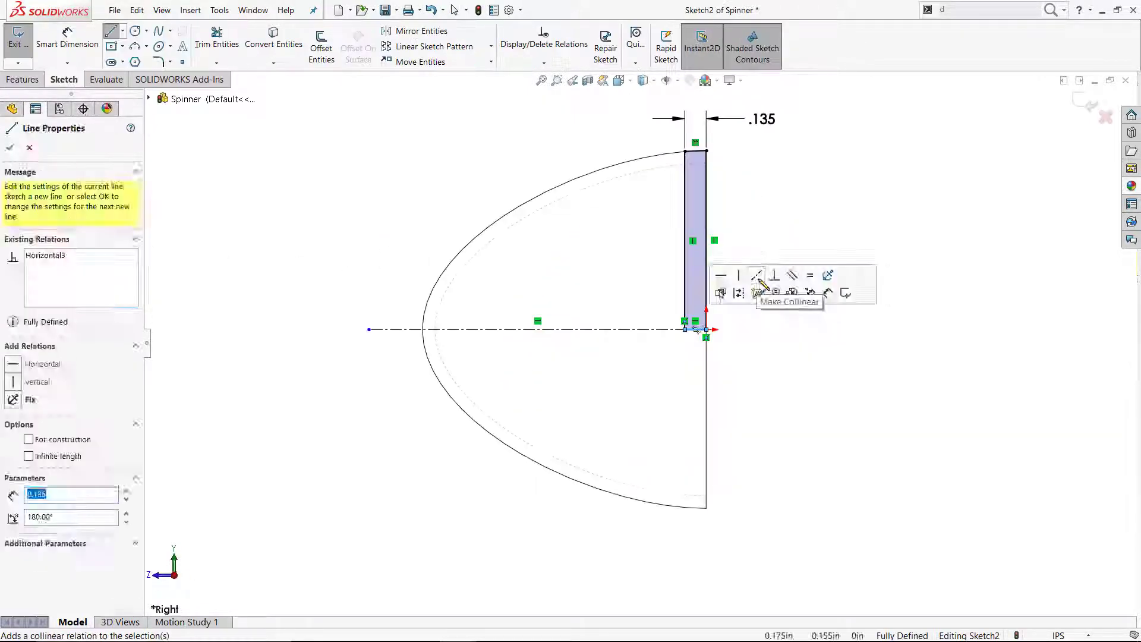
Step: Revolve the .135-wide rectangle 360° into a backplate disc and display Shaded With Edges
left_click(759, 247)
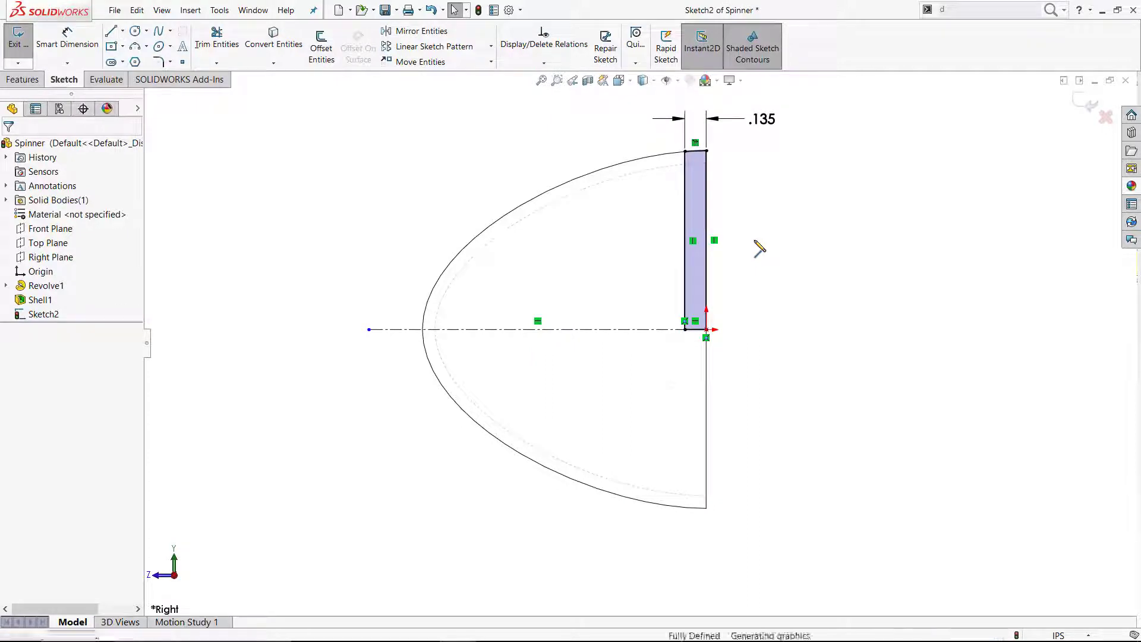
key("ctrl+7")
key("s")
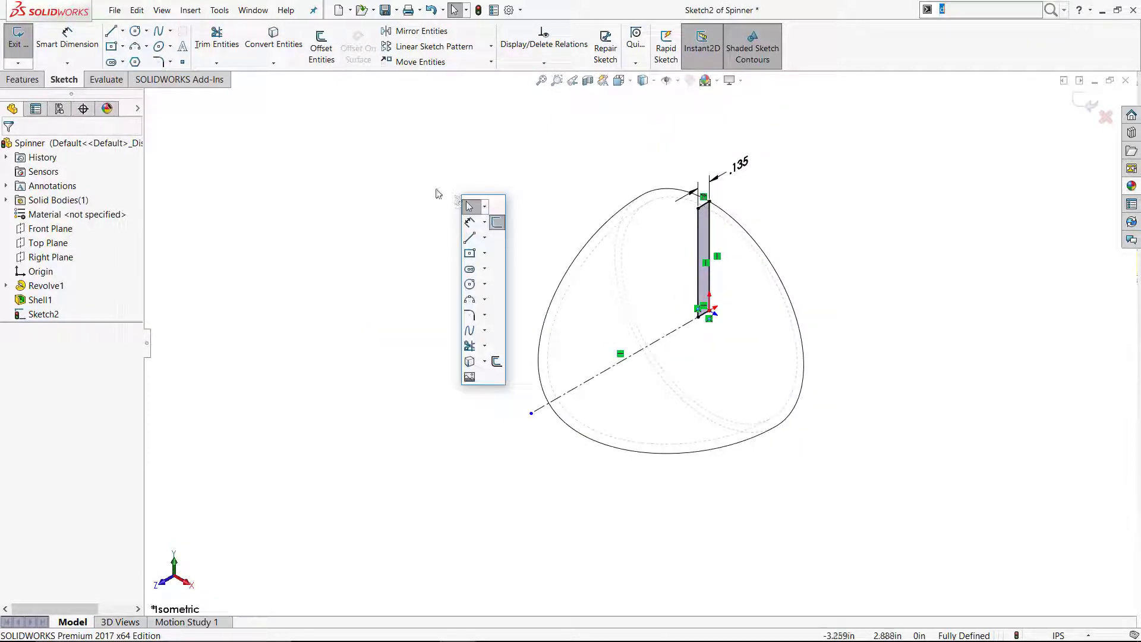
left_click(437, 194)
left_click(22, 79)
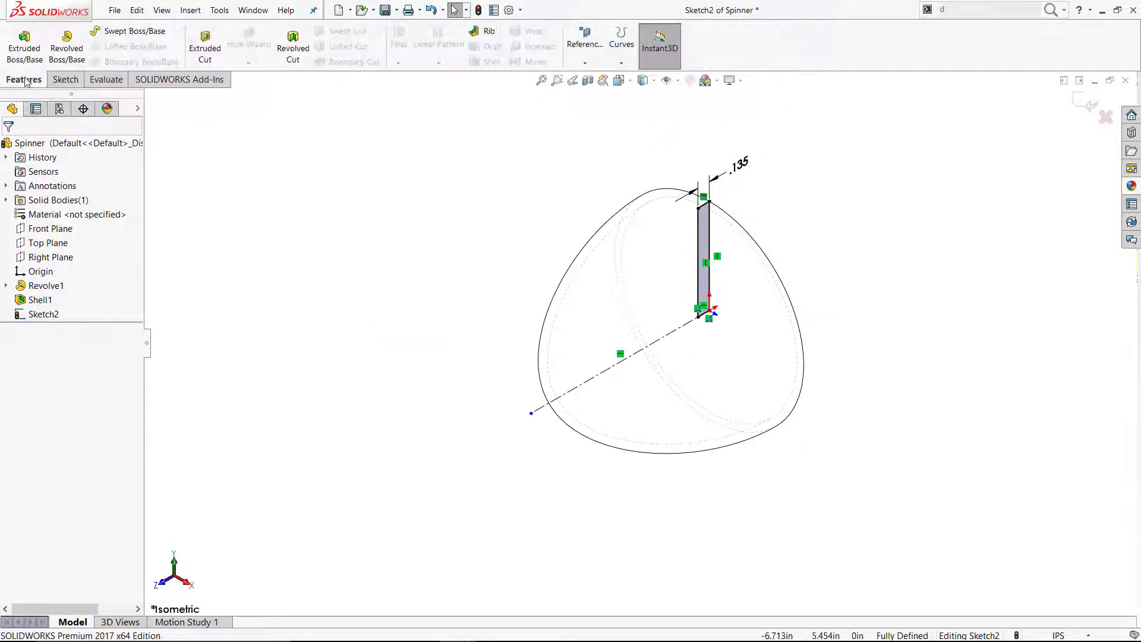
left_click(67, 48)
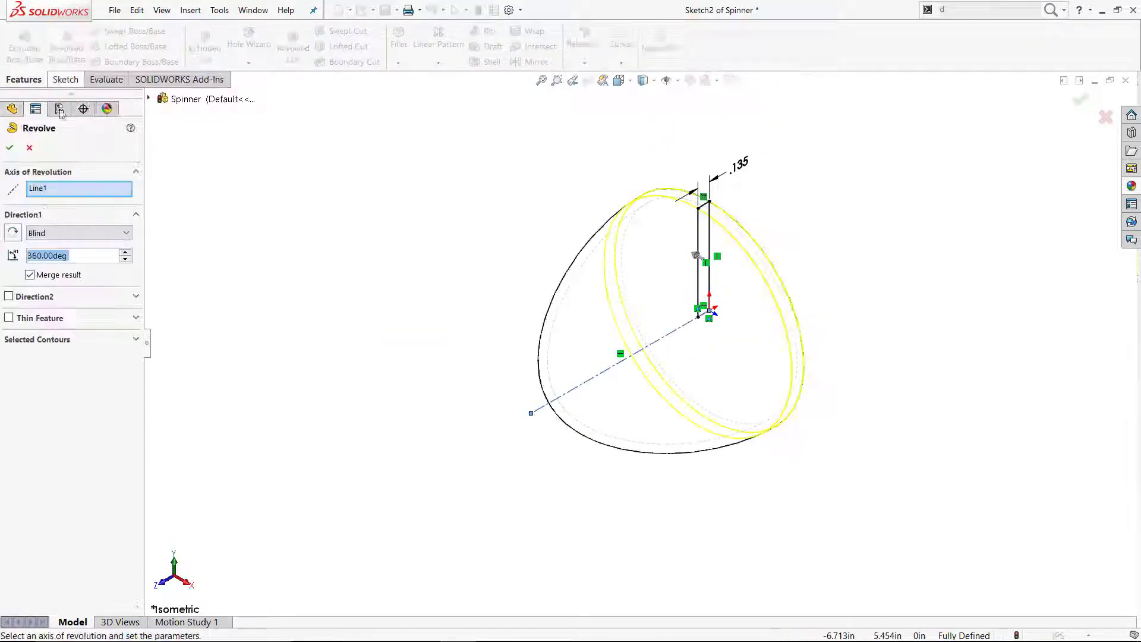
left_click(10, 149)
left_click(643, 81)
left_click(648, 95)
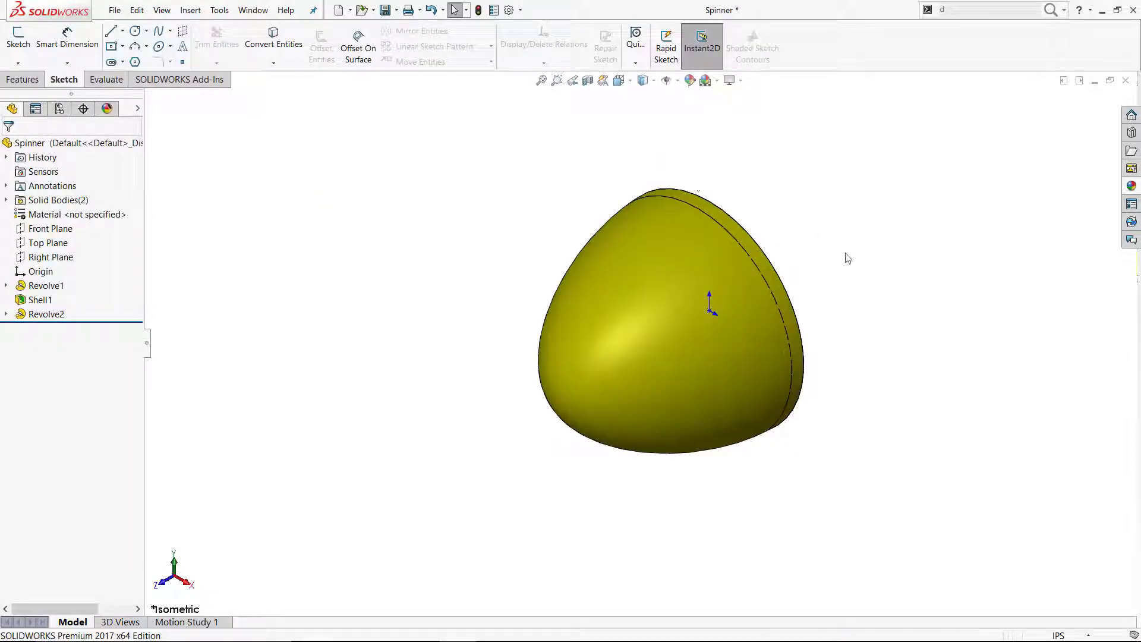
Step: Cut the notch sketch Through All into the spinner shell body only
scroll(848, 259, "down", 2)
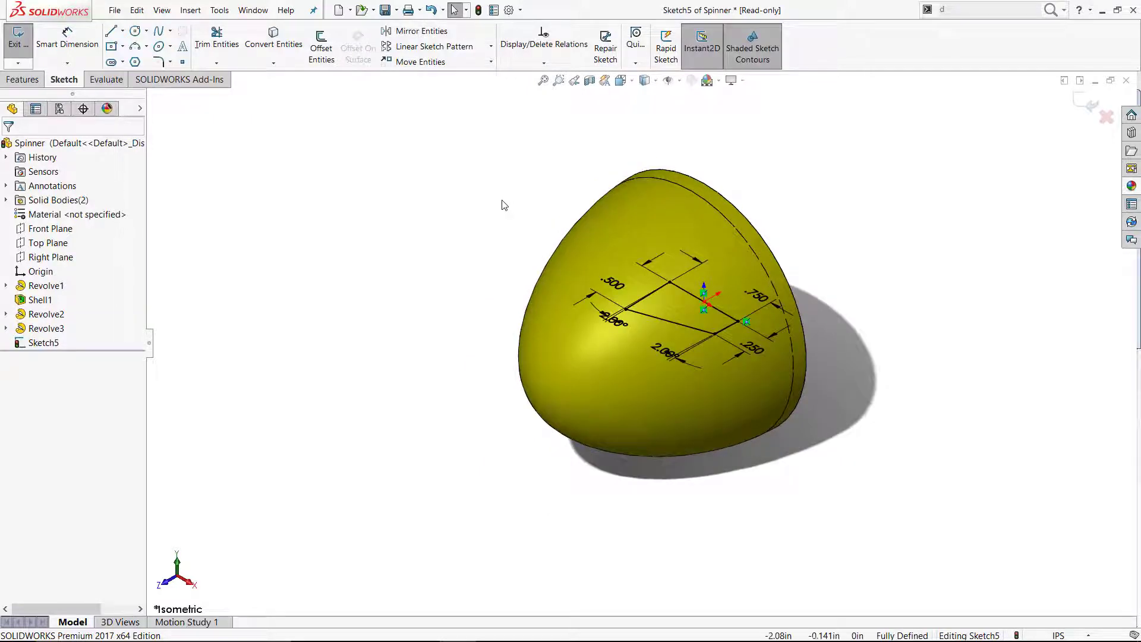
left_click(45, 82)
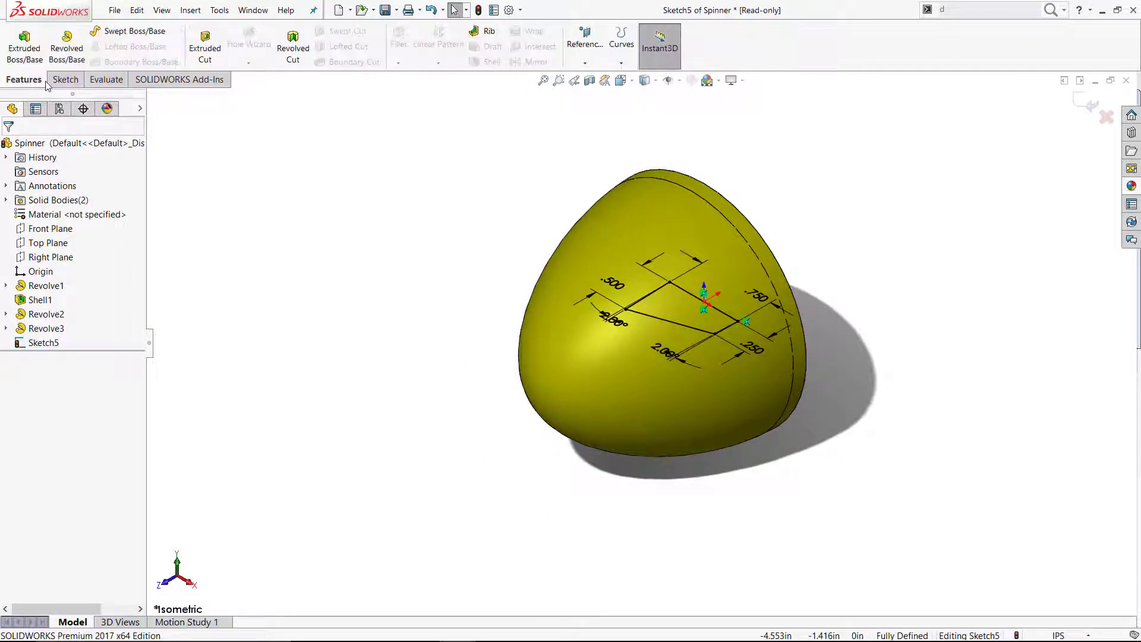
left_click(204, 47)
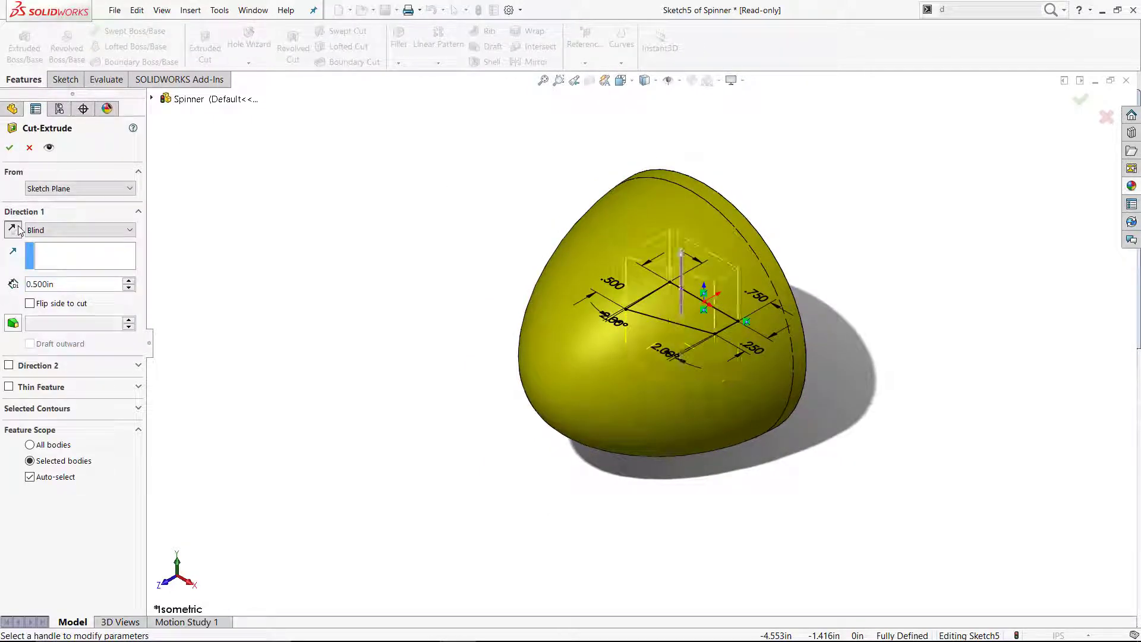
left_click(74, 230)
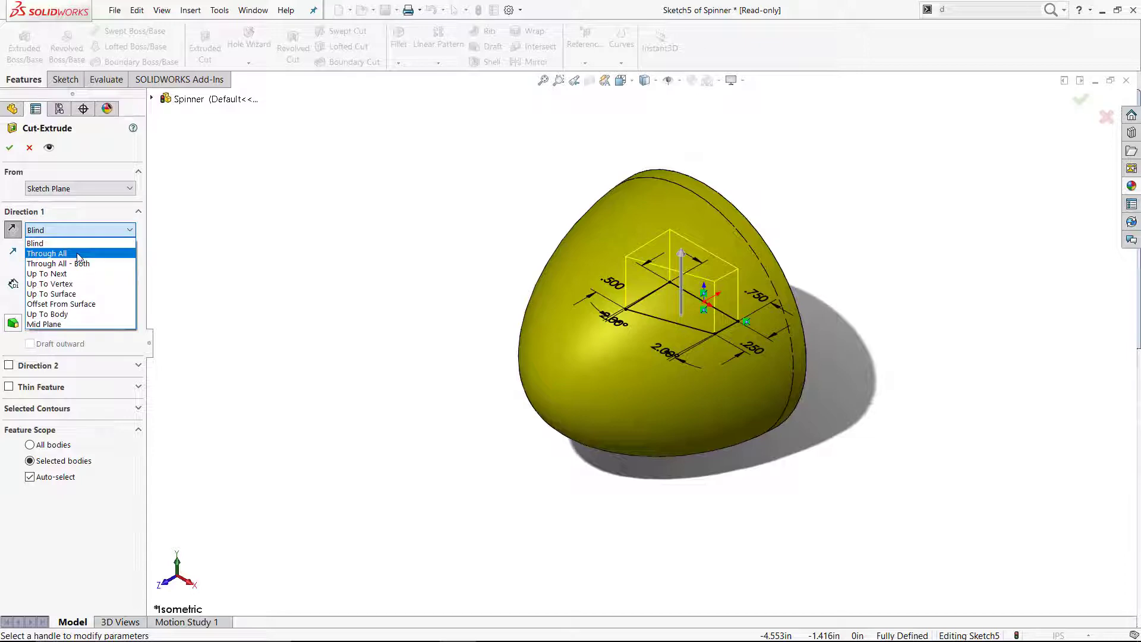
left_click(77, 248)
left_click(30, 455)
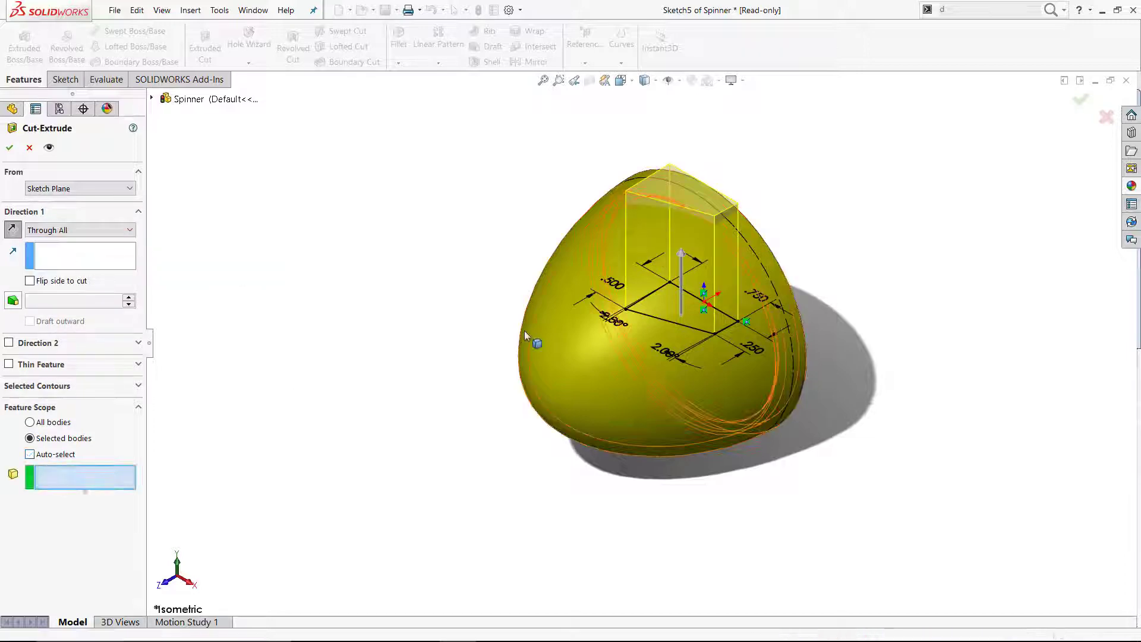
left_click(548, 330)
key("Return")
left_click(439, 62)
Step: Circular-pattern the notch cut around the spinner axis, 3 equal instances
left_click(444, 94)
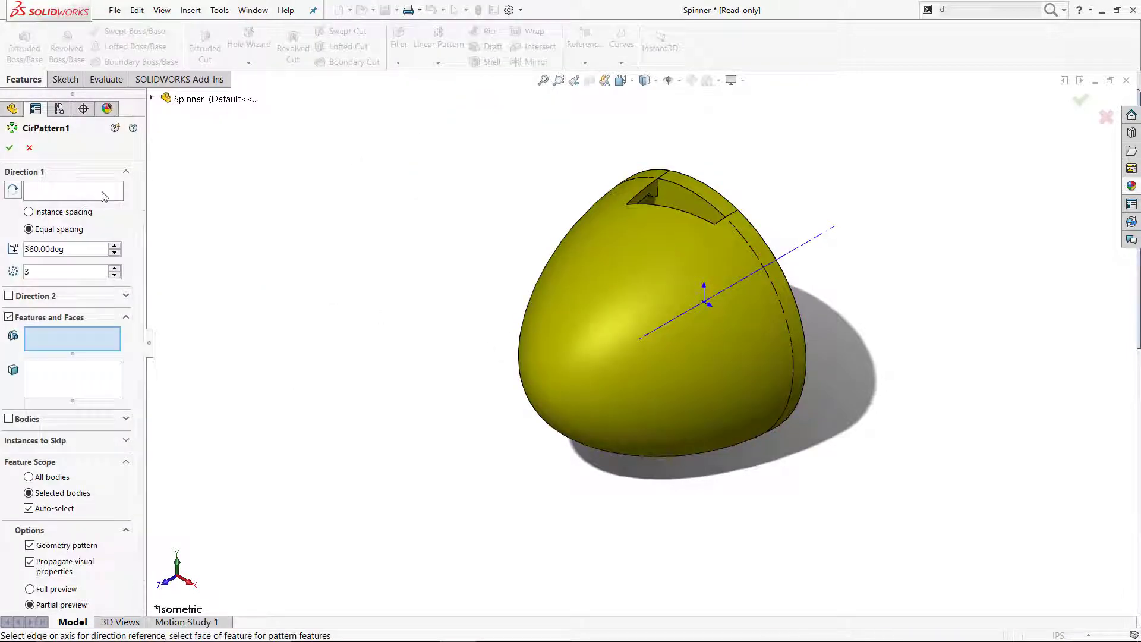
left_click(800, 246)
left_click(643, 201)
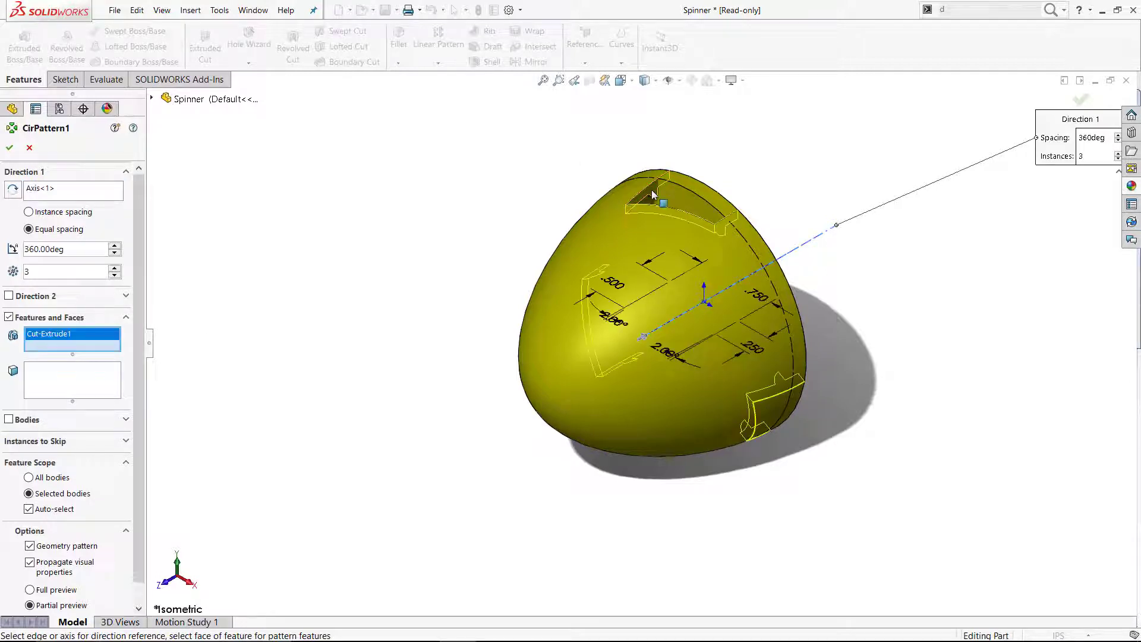
scroll(45, 564, "down", 1)
Step: Copy the notched spinner body in place with no offset
left_click(29, 486)
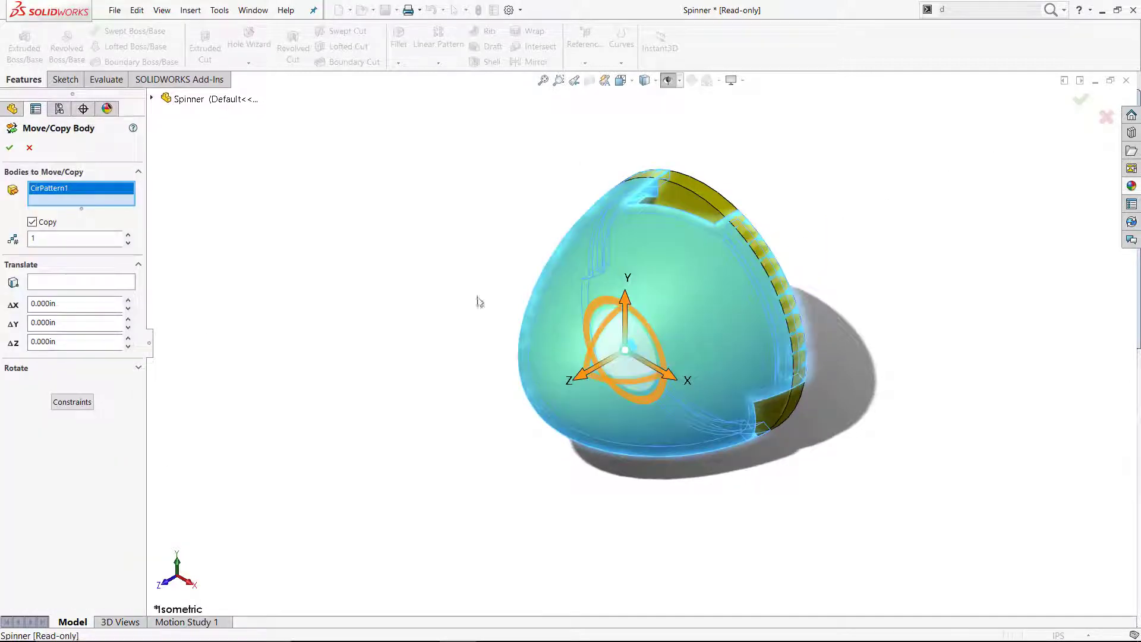
right_click(354, 278)
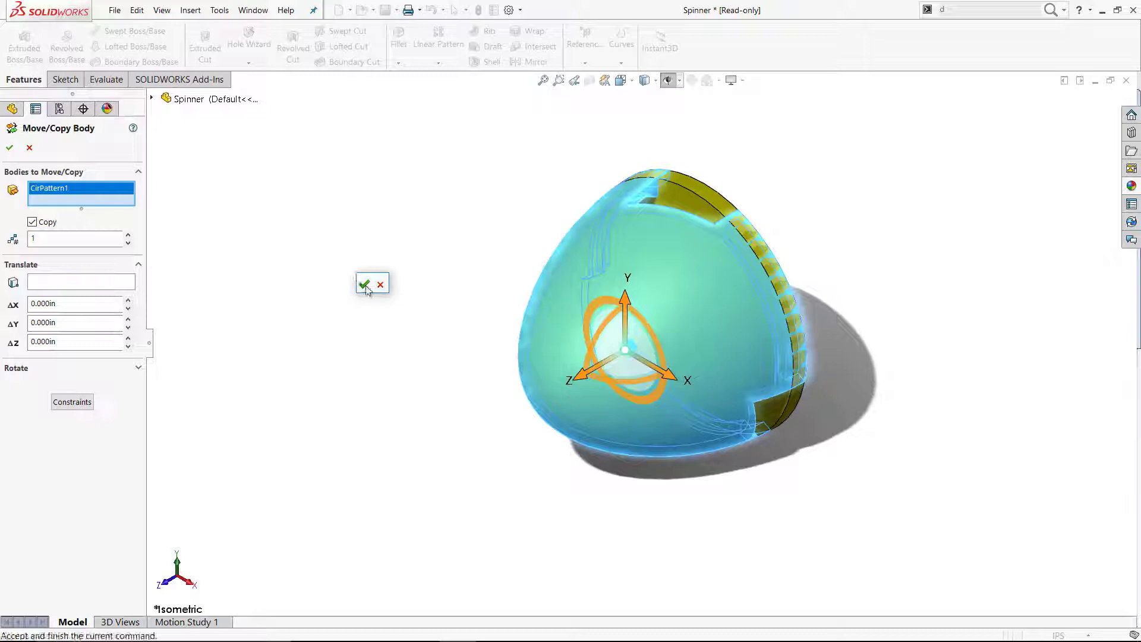
left_click(366, 289)
left_click(464, 241)
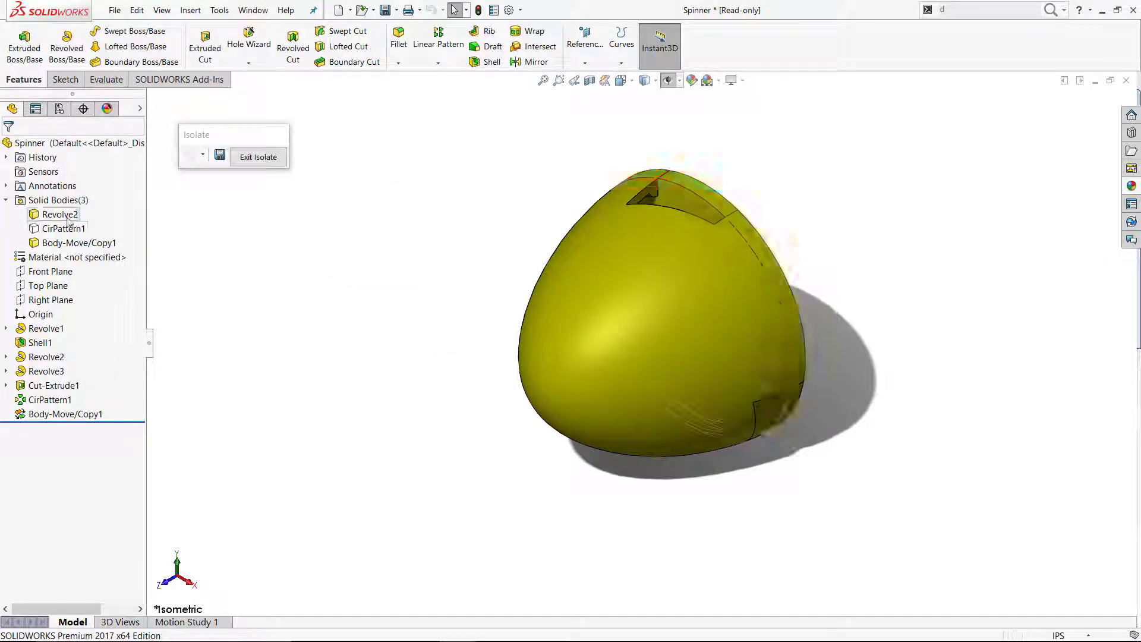
Step: Subtract the copied spinner body from the Revolve2 backplate disc
left_click(71, 242)
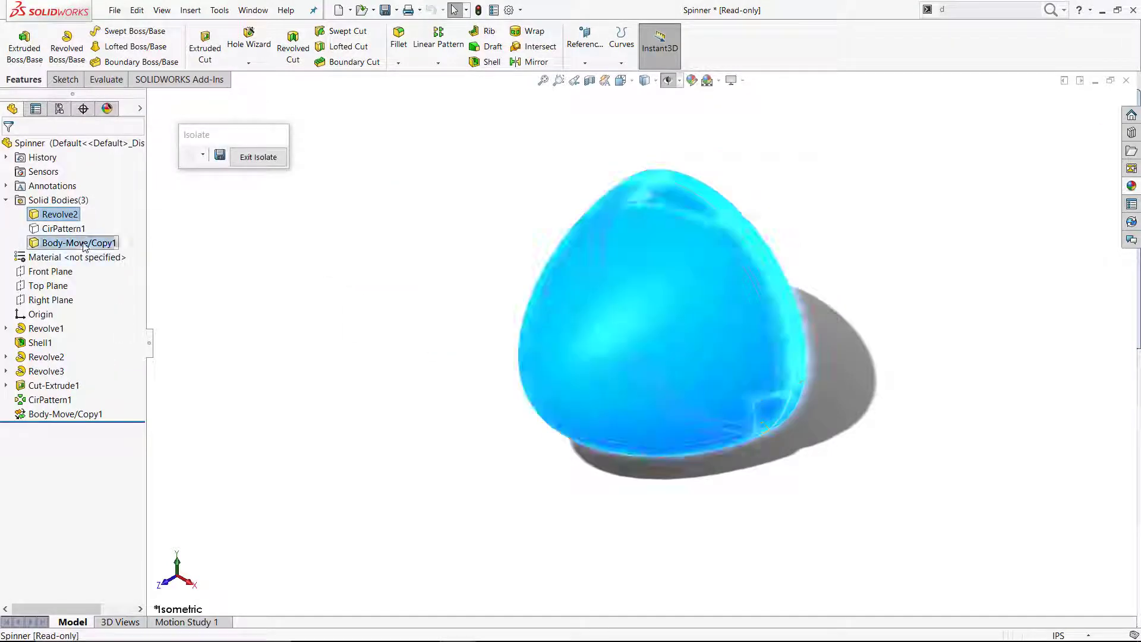
right_click(95, 242)
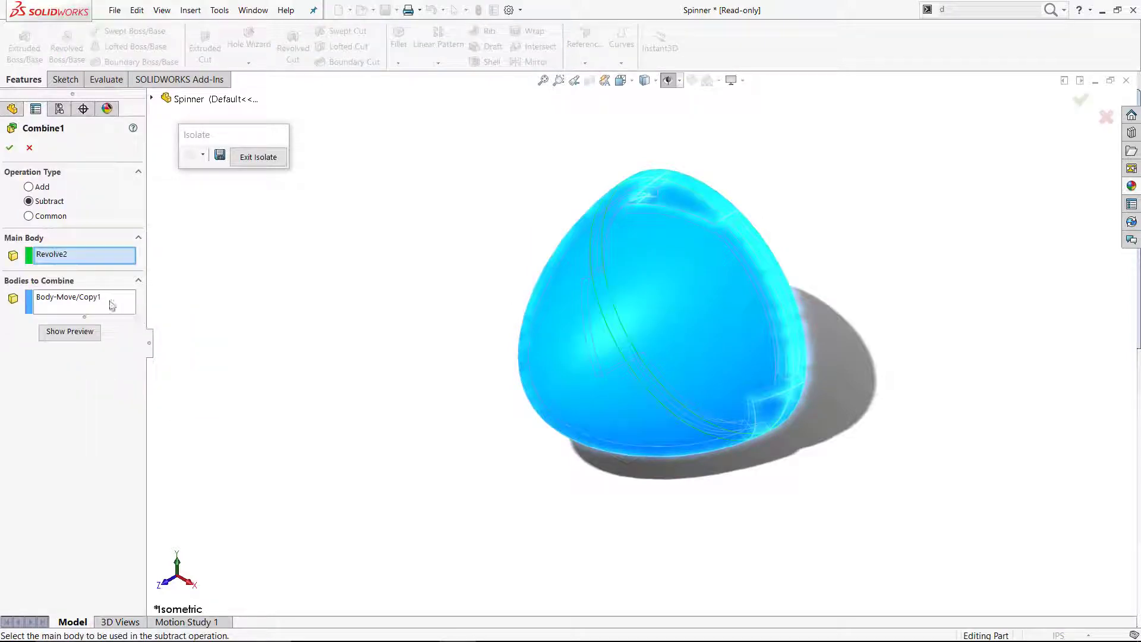
left_click(78, 260)
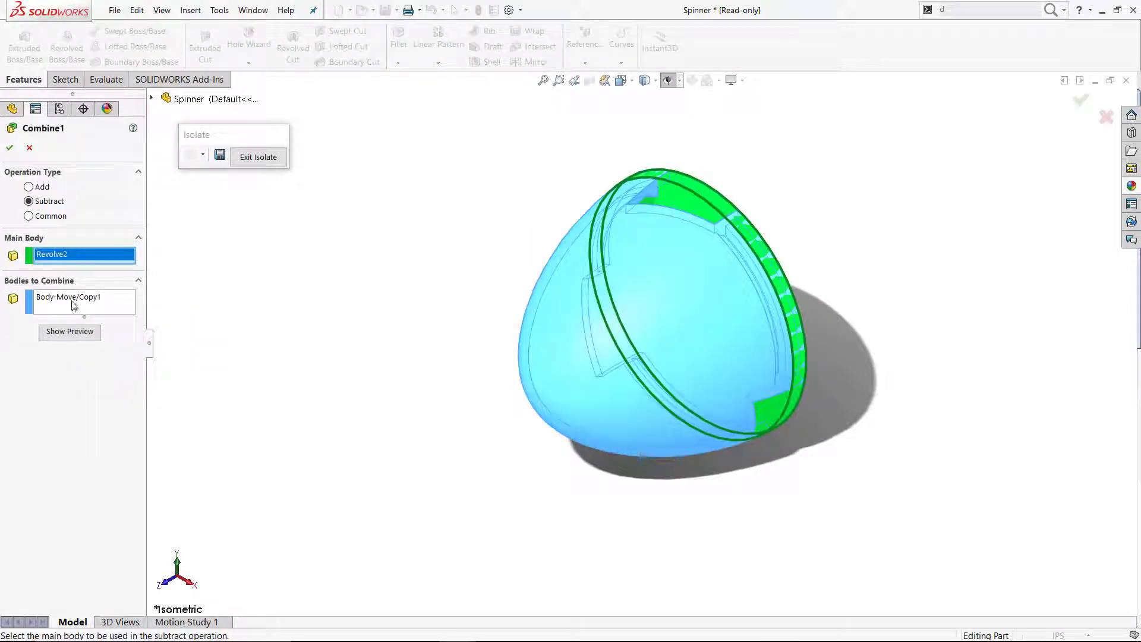
left_click(71, 302)
left_click(70, 331)
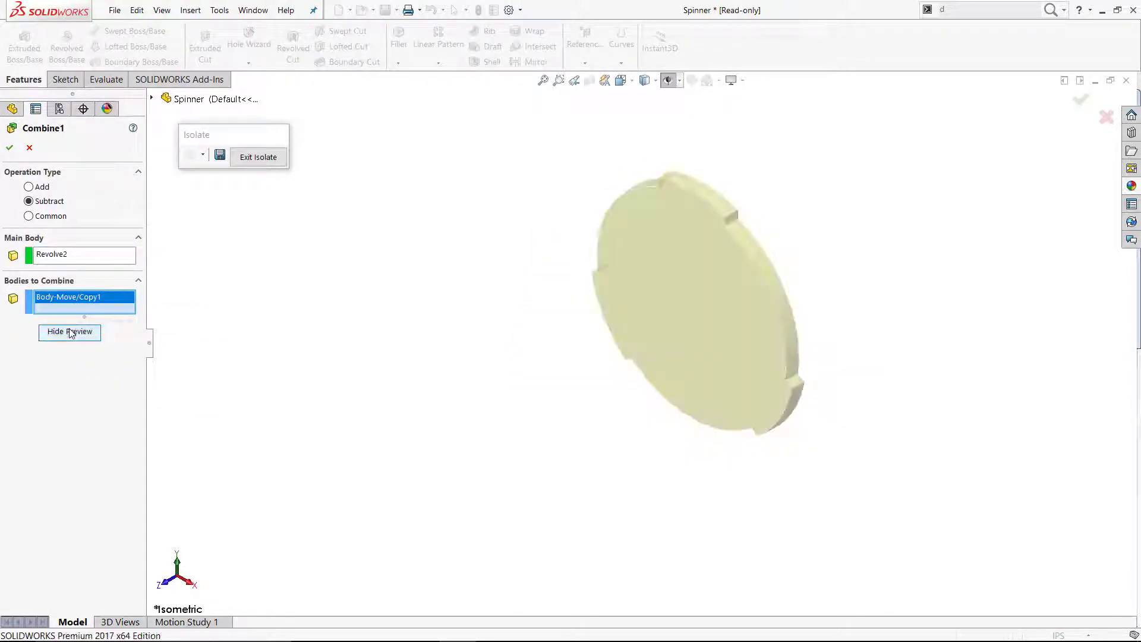
left_click(10, 147)
left_click(272, 159)
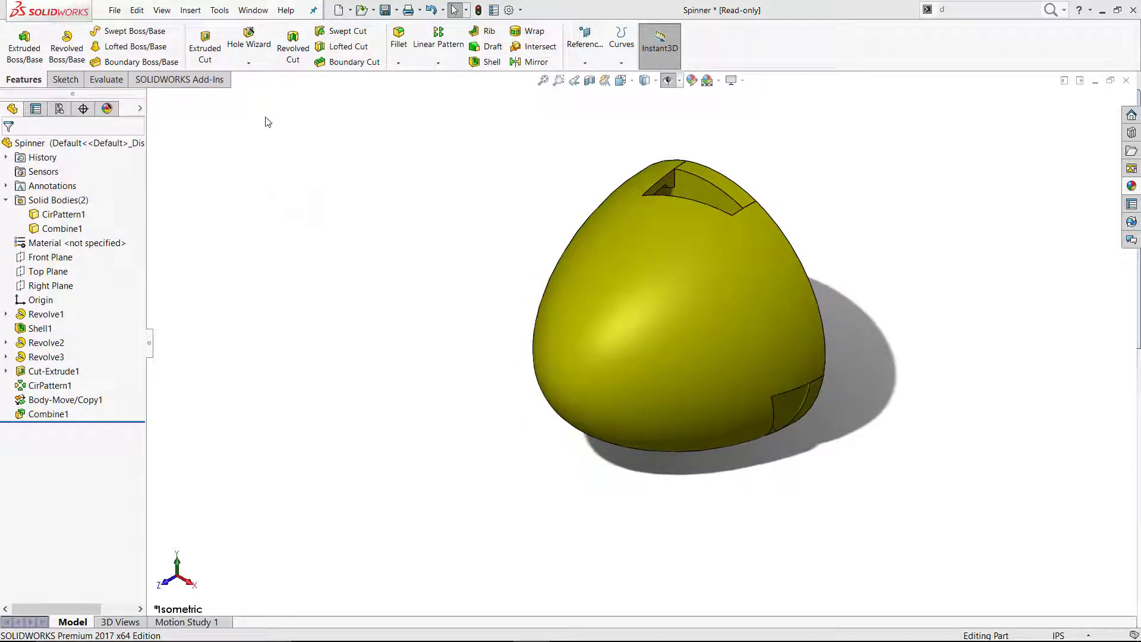
Step: Set up a Hole Wizard counterbore for an M3.5 Pan Cross Head screw
left_click(249, 39)
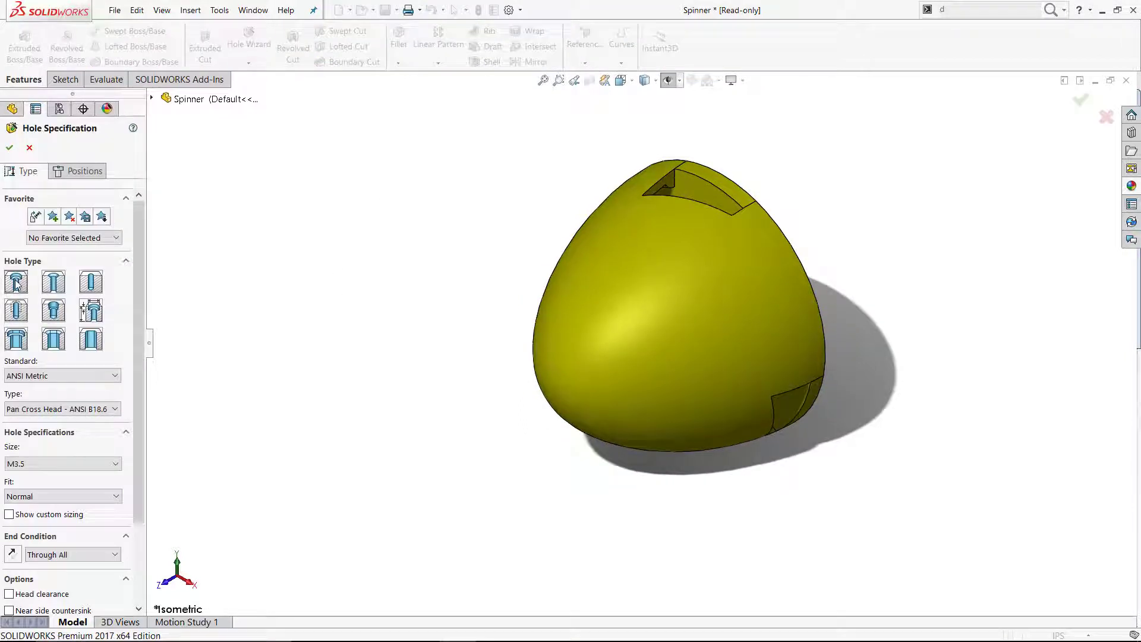
left_click(64, 409)
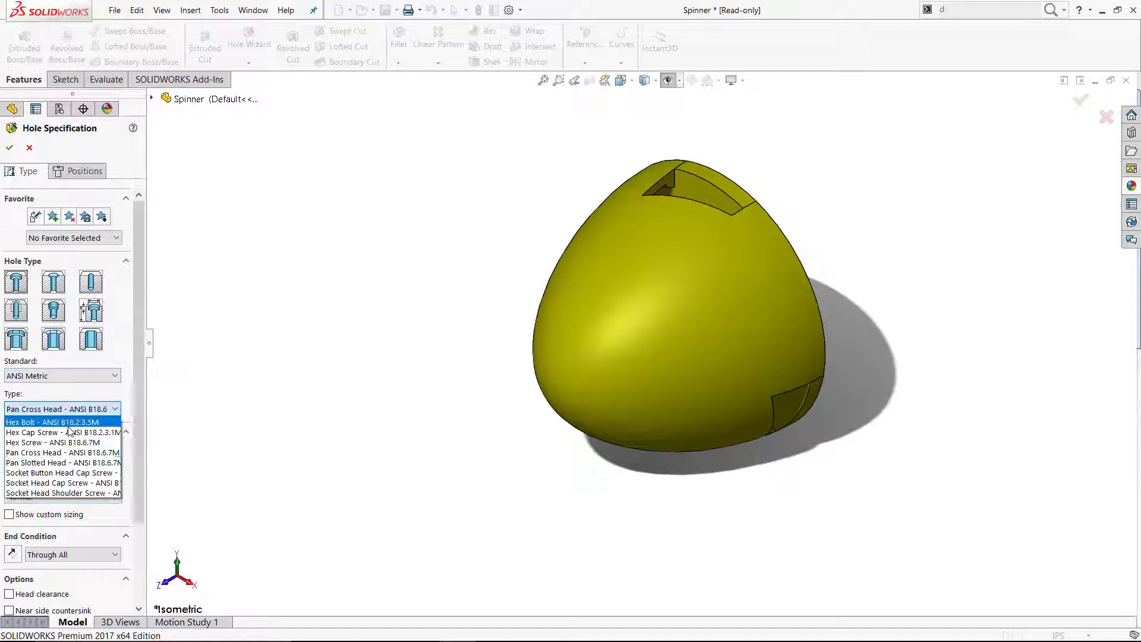
left_click(67, 455)
left_click(64, 463)
left_click(41, 513)
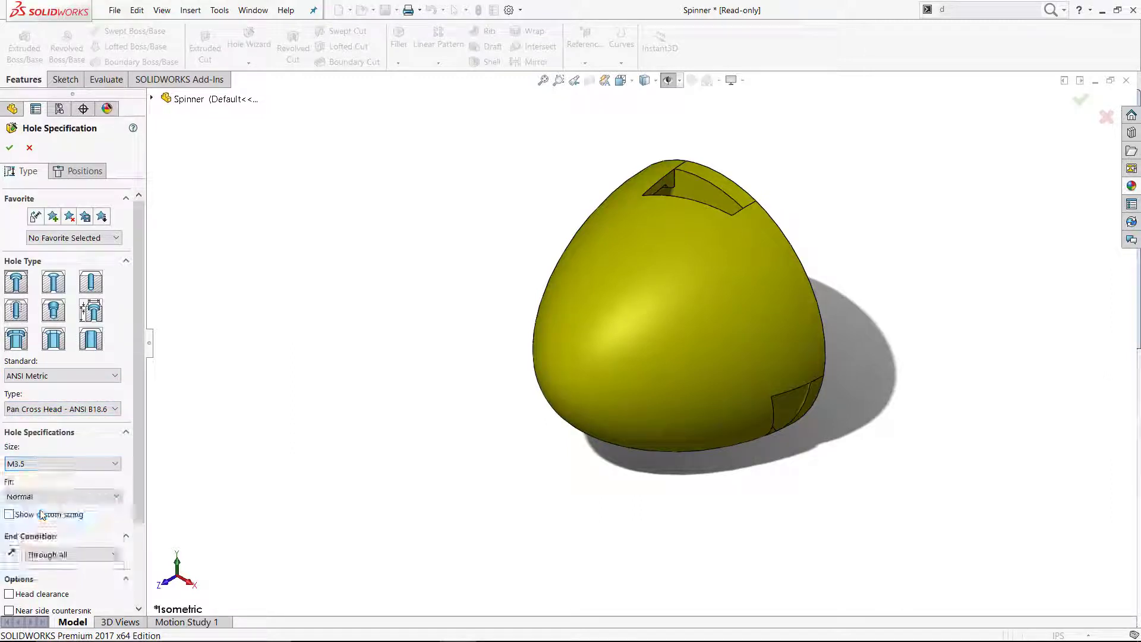
left_click(79, 171)
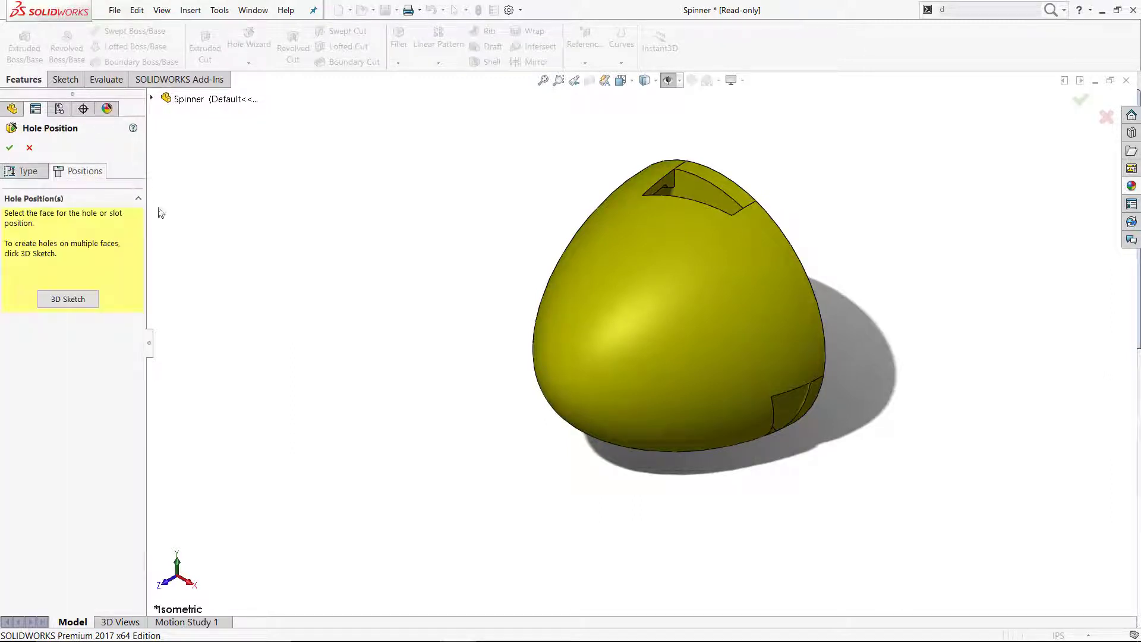
Step: Place the hole on the spinner face and constrain it Along Z with the origin
left_click(544, 378)
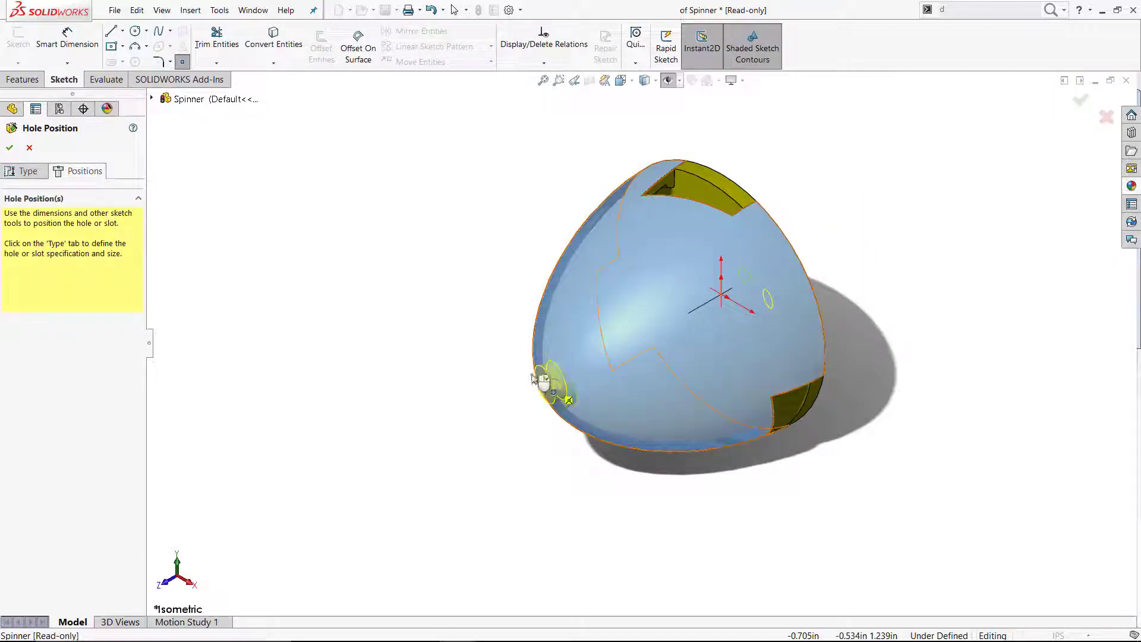
key("Escape")
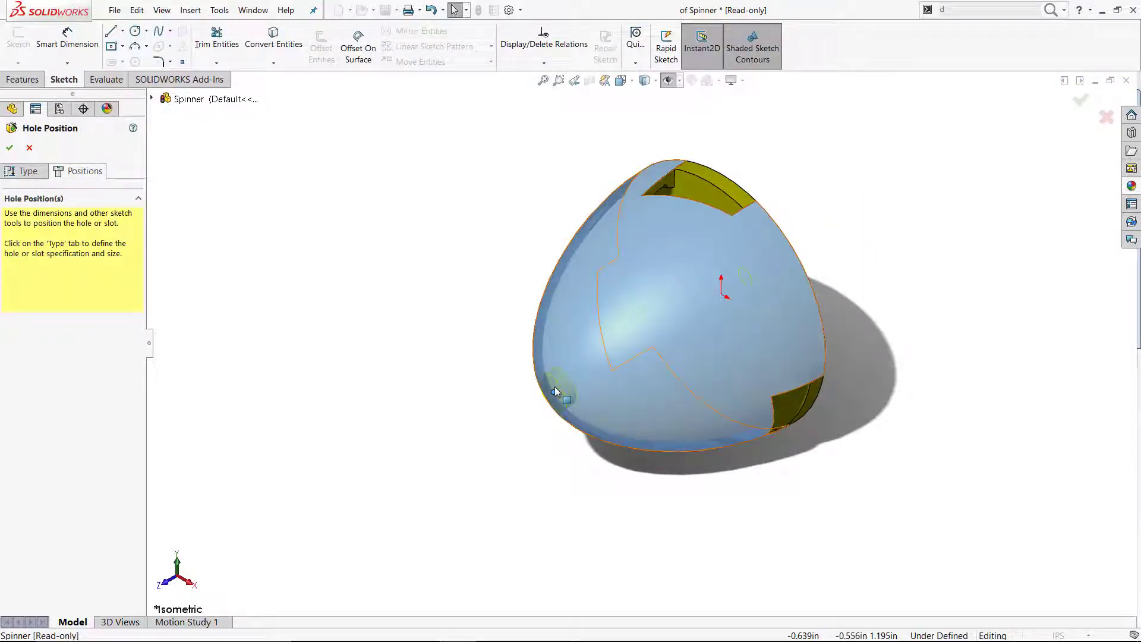
left_click(721, 294, "ctrl")
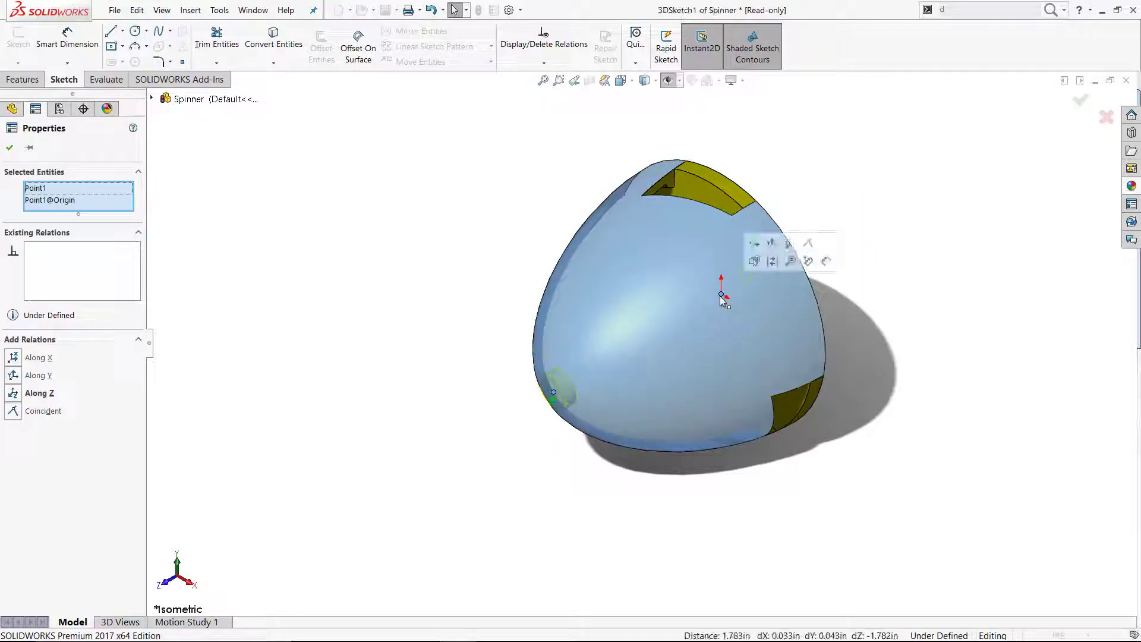
left_click(13, 393)
left_click(168, 395)
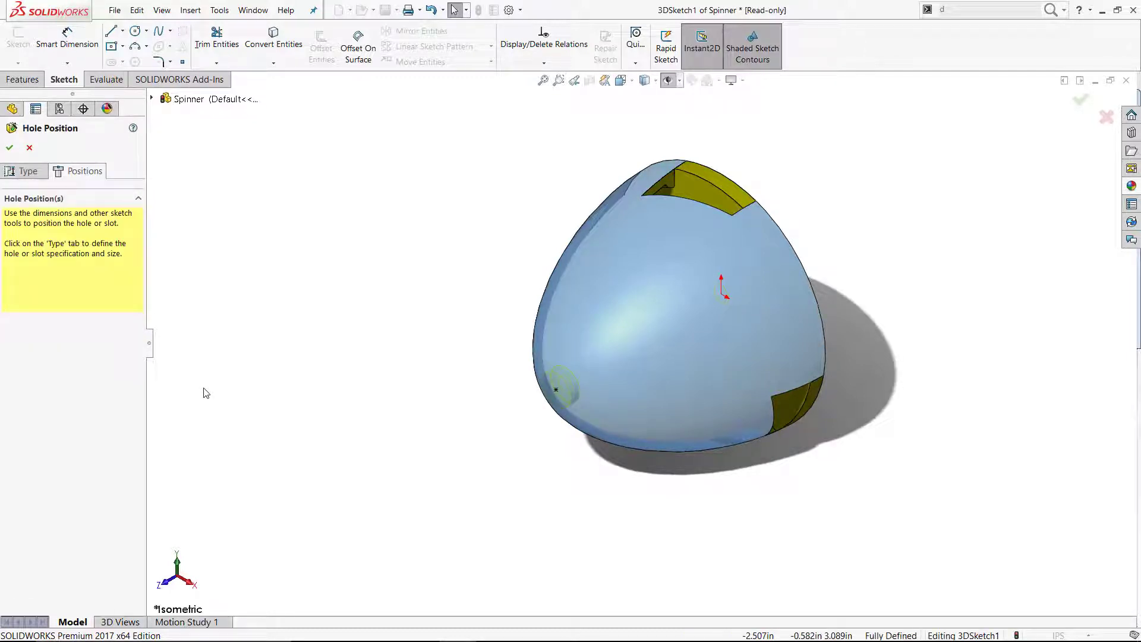
Step: Finish the CBORE hole and move it below CirPattern1 in the feature tree
key("d")
left_click(215, 400)
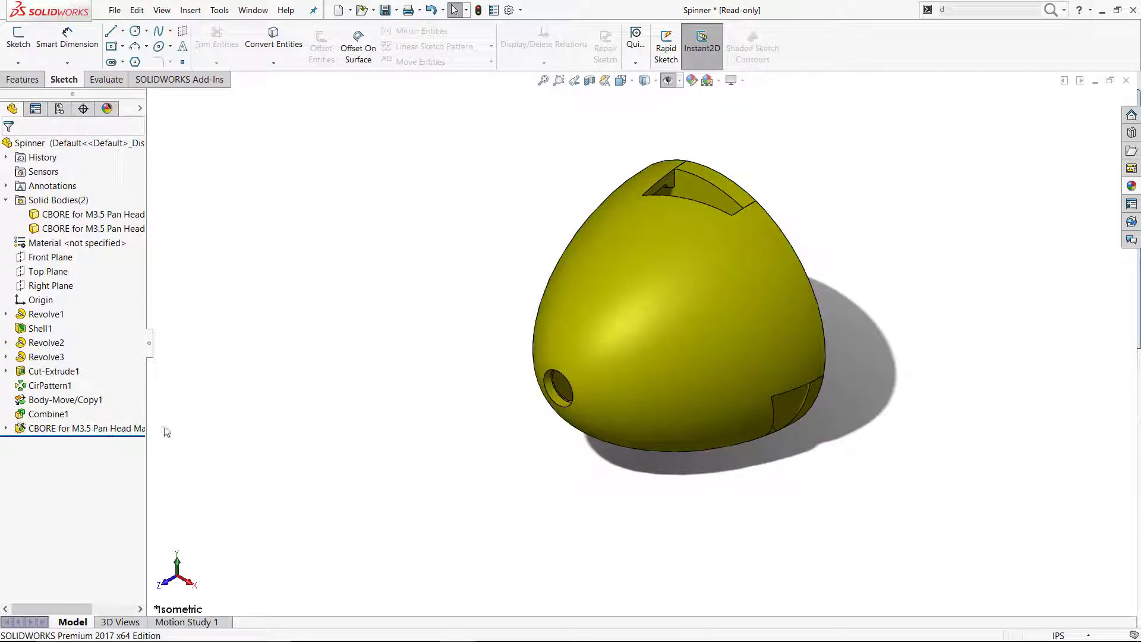
left_click_drag(106, 430, 92, 315)
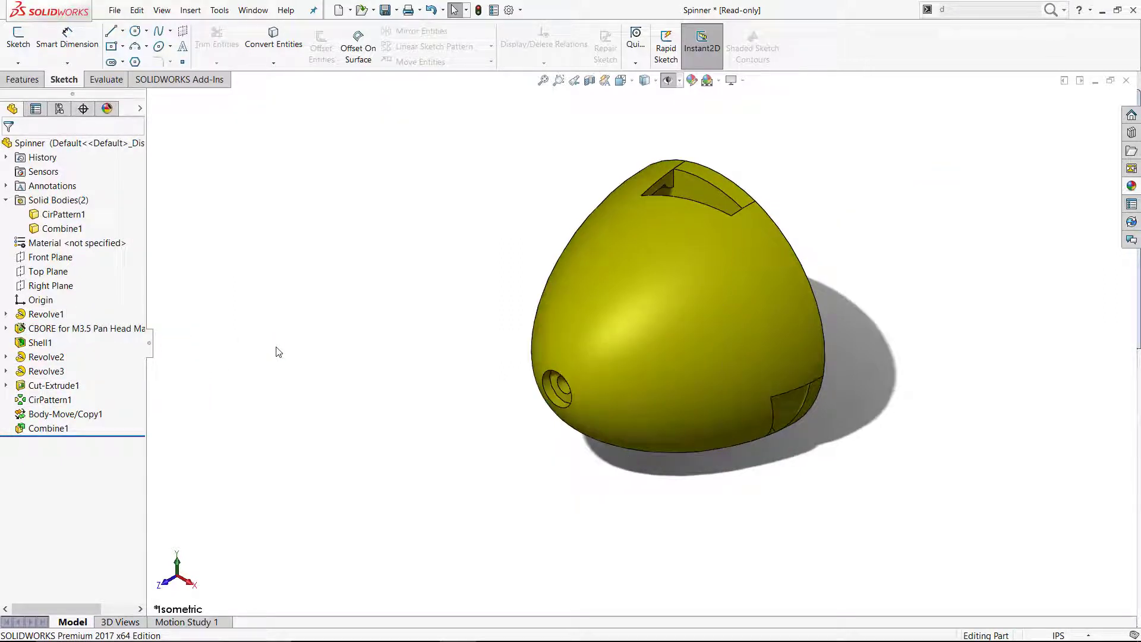
Step: Convert the hole edge into a sketch circle on the top face and cut it Through All
key("h")
left_click(697, 199)
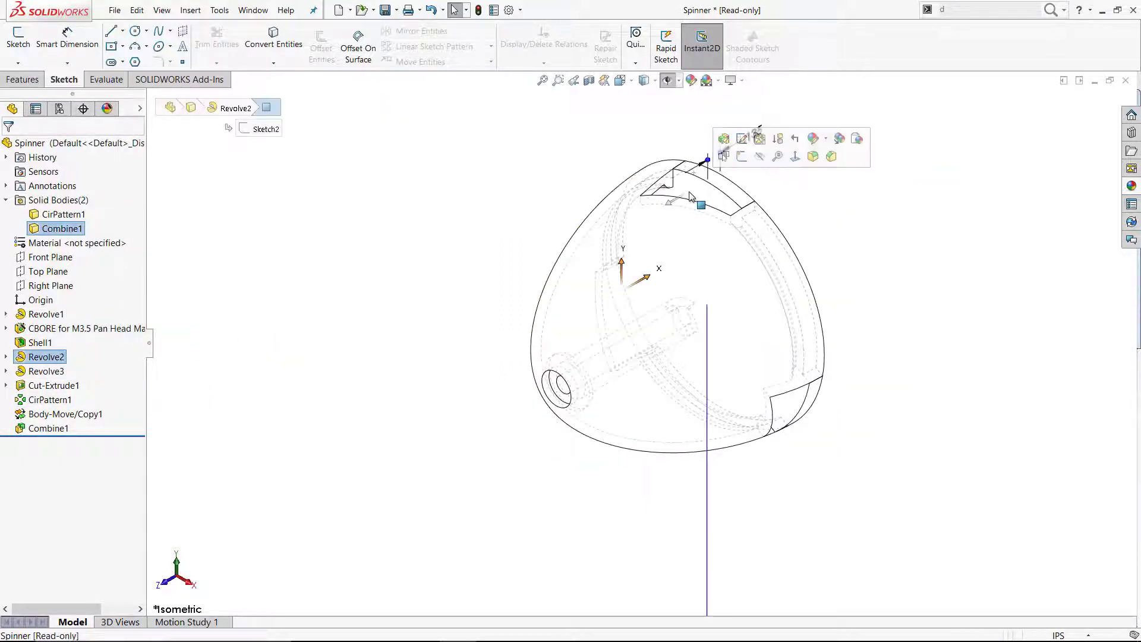
left_click(740, 149)
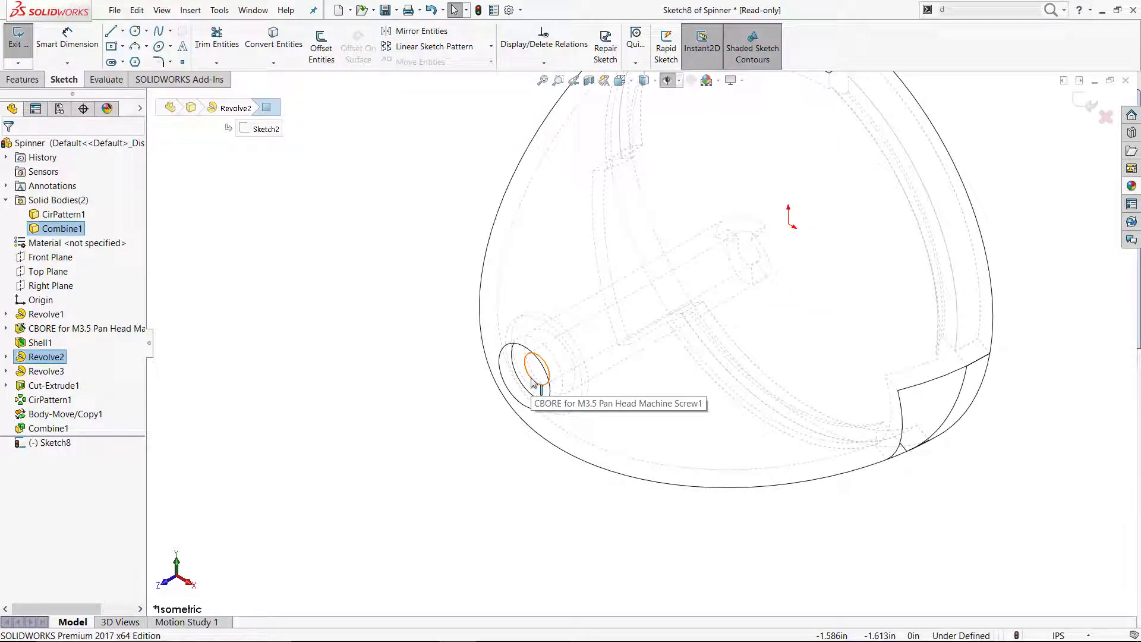
left_click(533, 355)
left_click(274, 42)
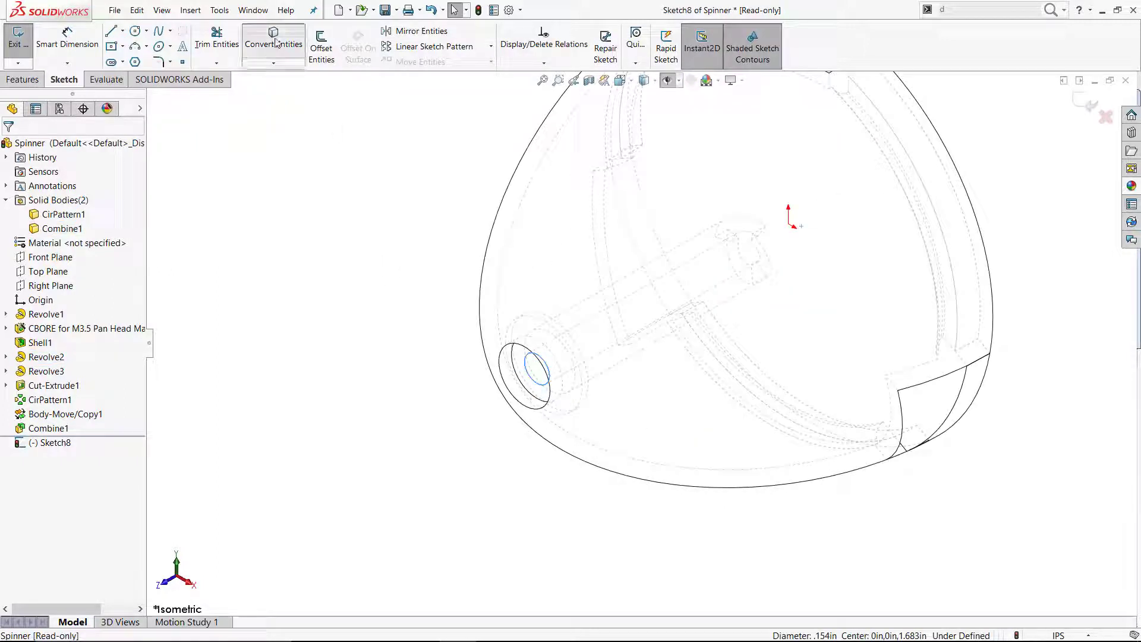
left_click(12, 82)
left_click(205, 44)
left_click(99, 230)
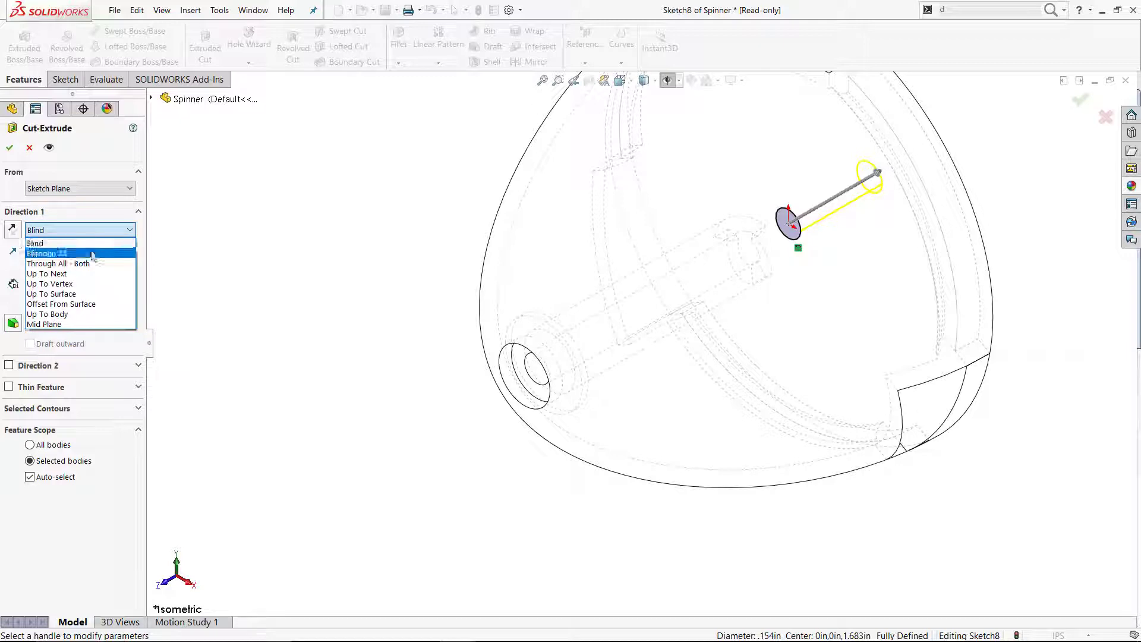
left_click(48, 248)
left_click(9, 147)
Step: Show the spinner shaded with edges and add a split line on its back face
key("f")
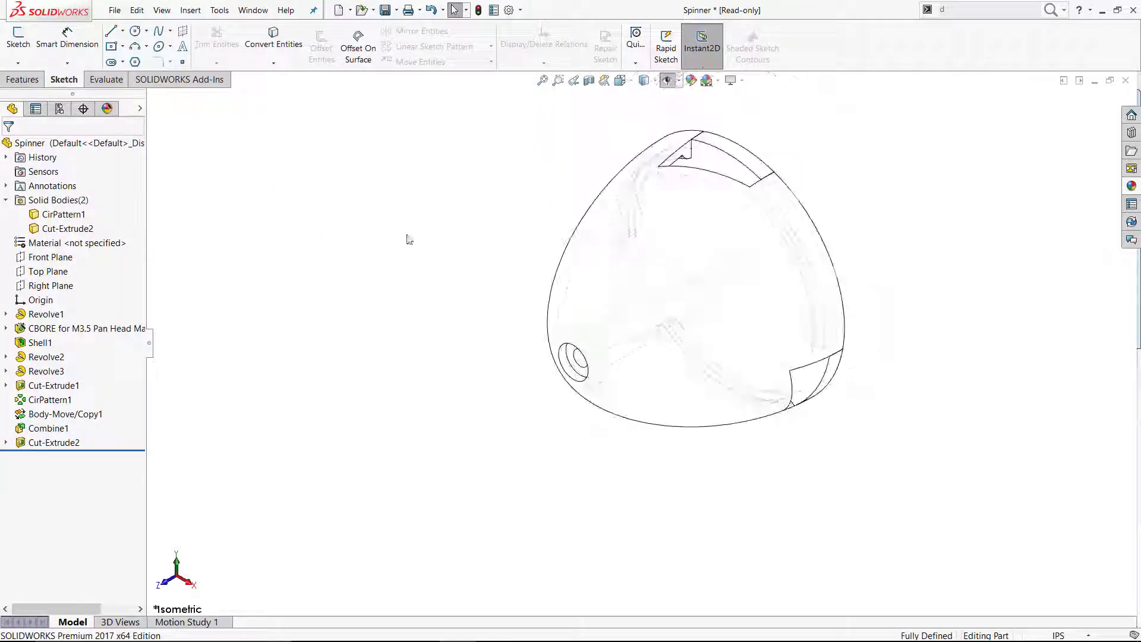
left_click(667, 81)
left_click(649, 99)
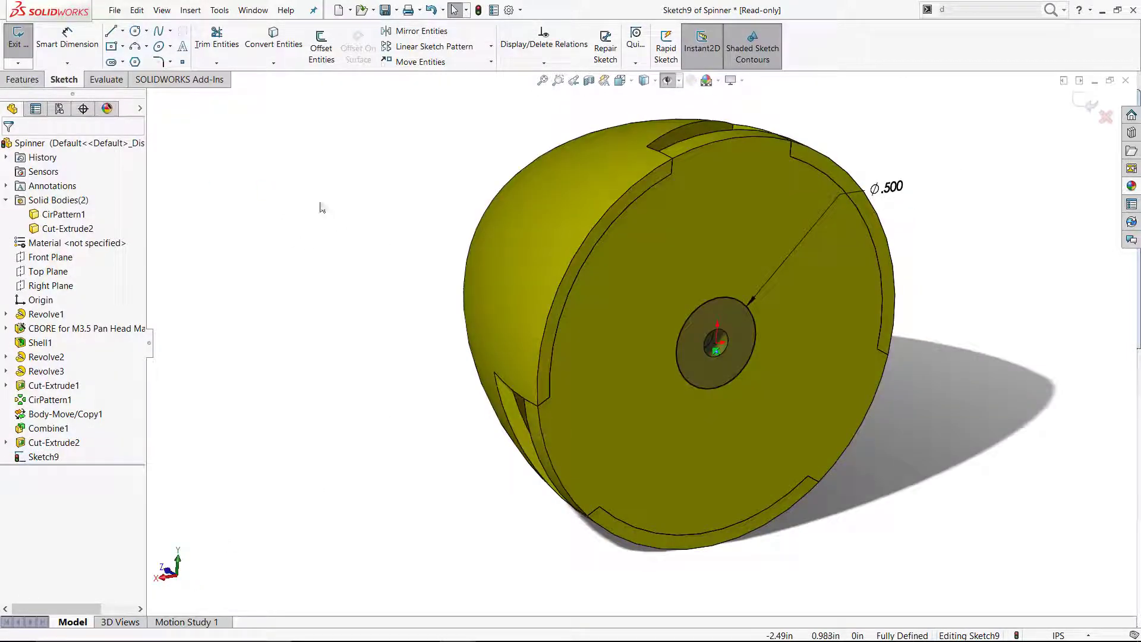
left_click(191, 10)
mouse_move(237, 155)
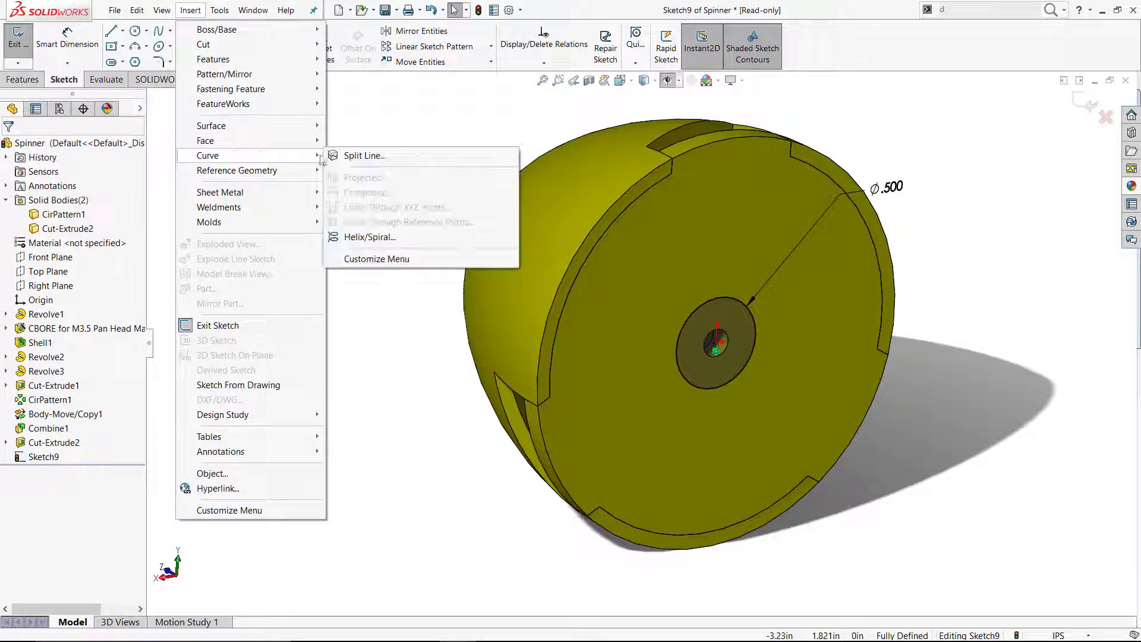
left_click(341, 156)
left_click(630, 272)
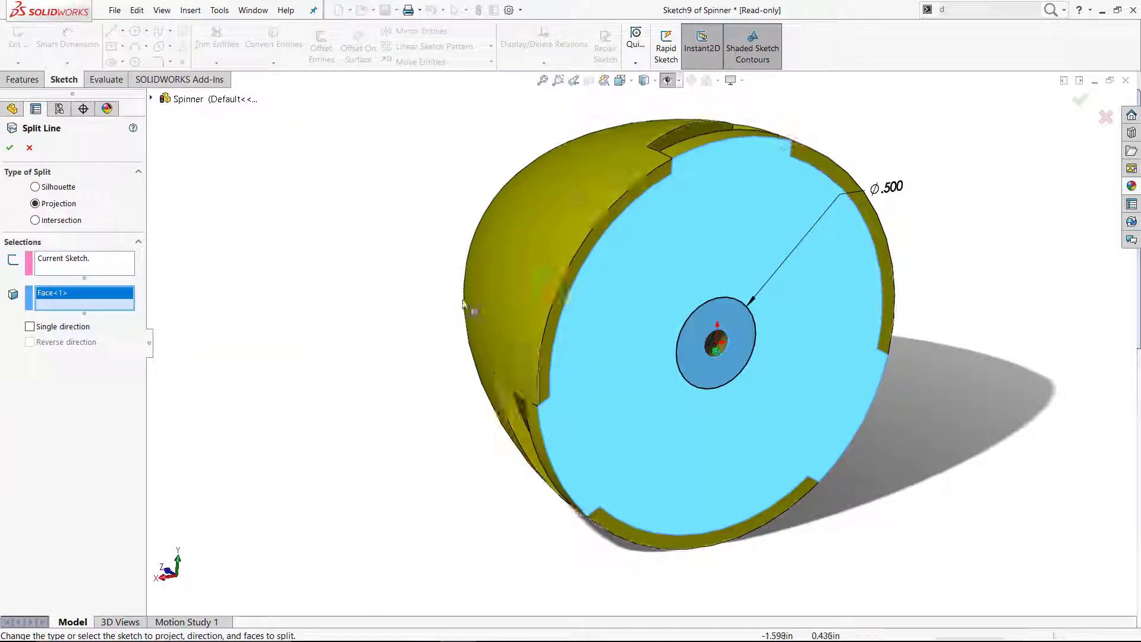
left_click(348, 302)
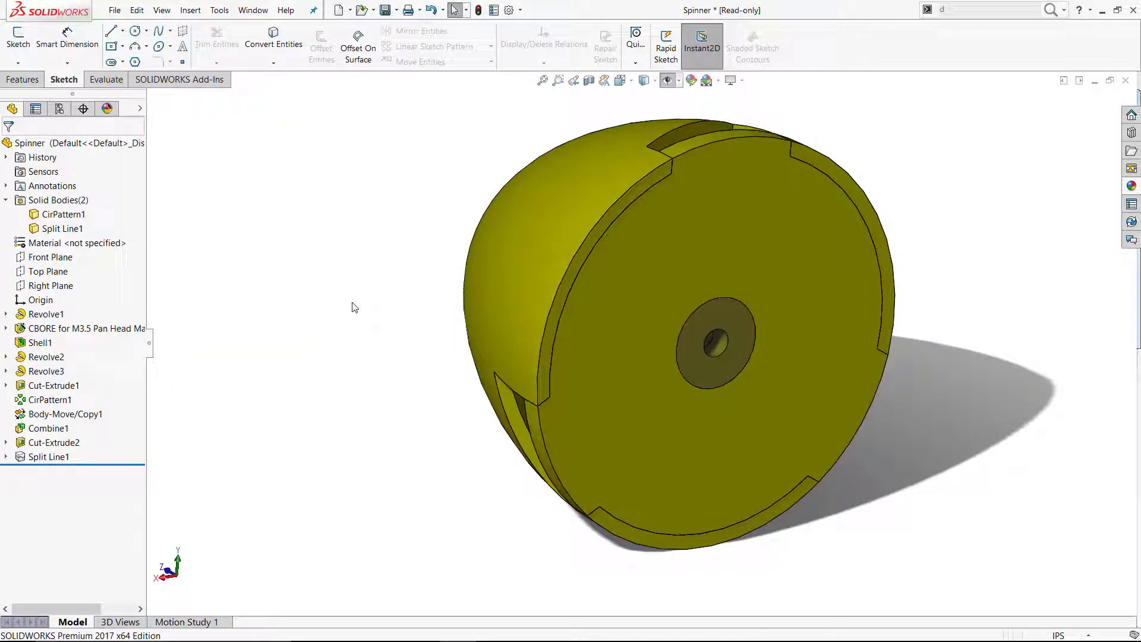
Step: Shell the spinner, removing the back face
left_click(22, 79)
left_click(479, 64)
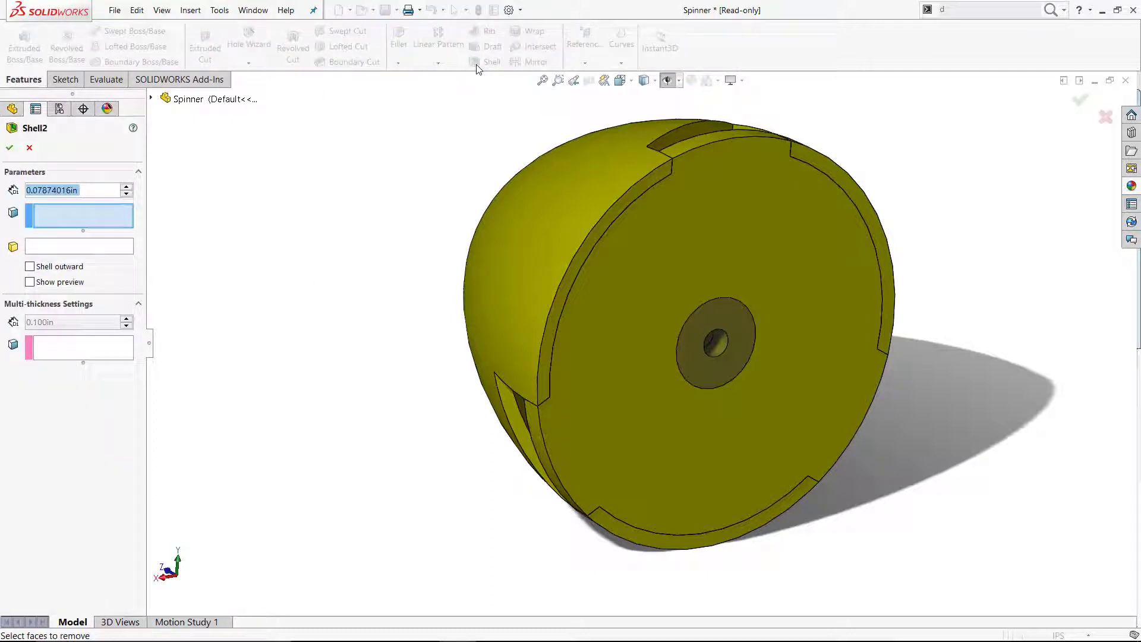
left_click(30, 282)
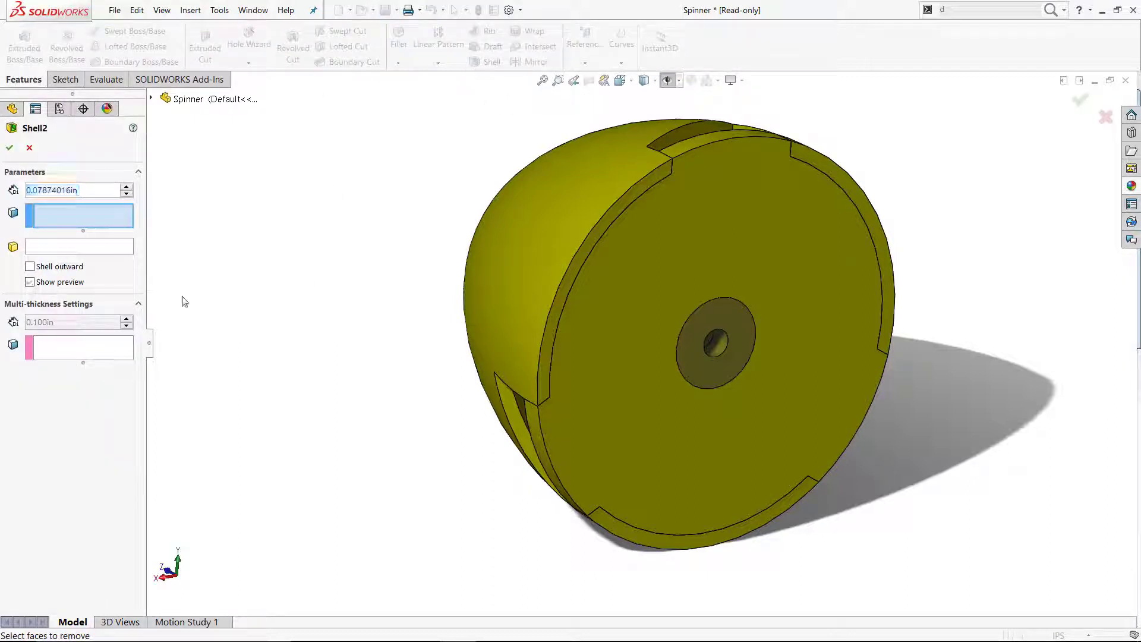
left_click(627, 324)
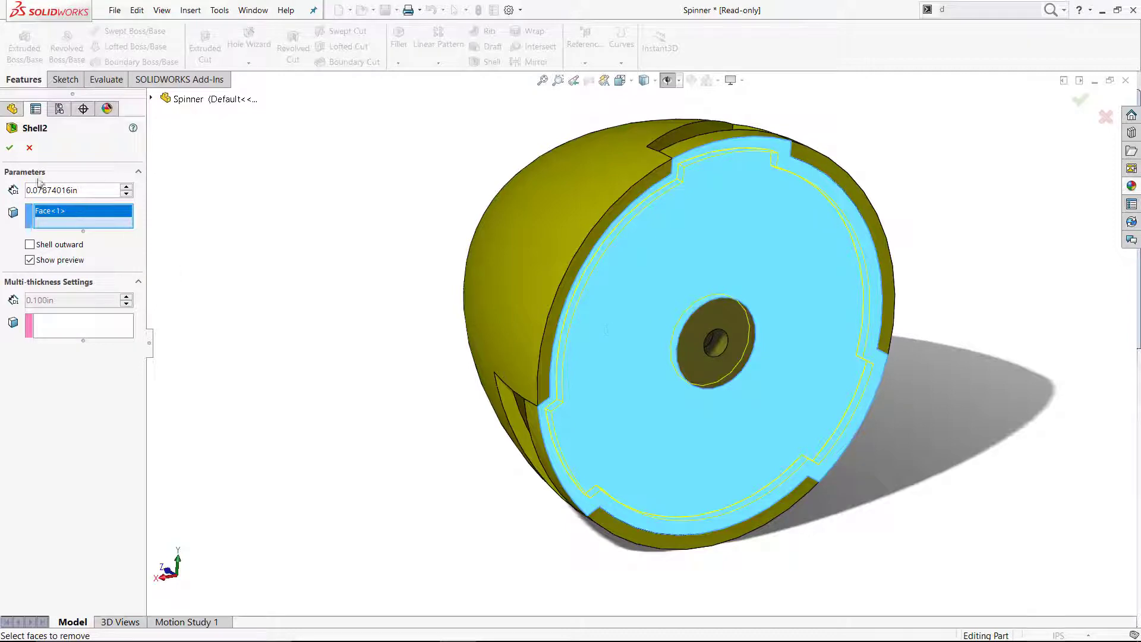
left_click(9, 148)
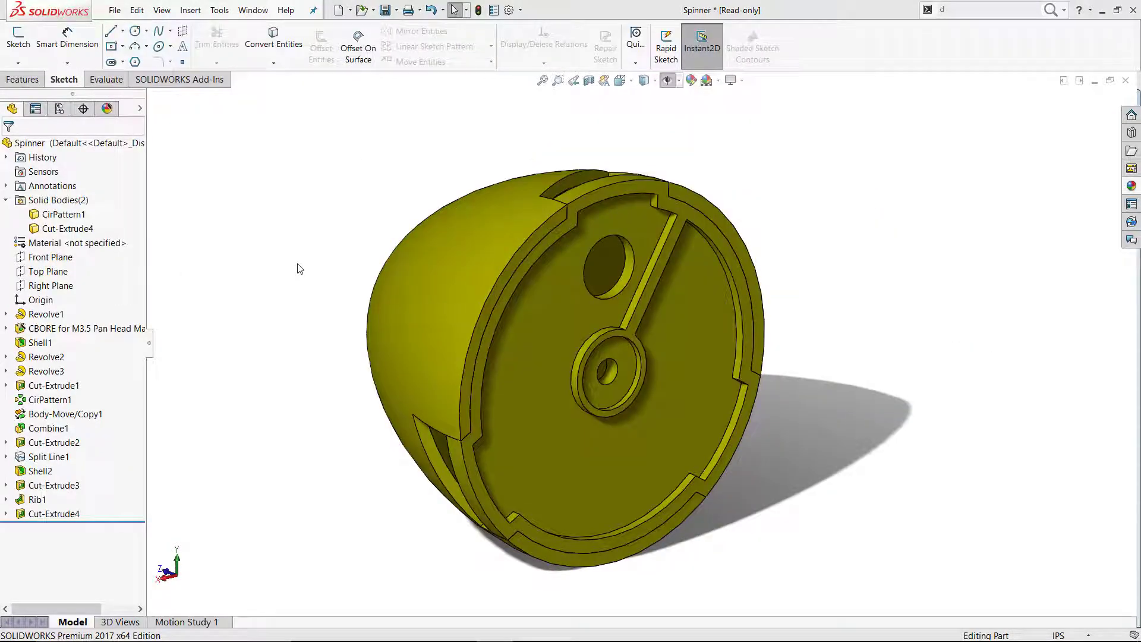
Step: Create a circular pattern of the lightening holes around the backplate
left_click(23, 80)
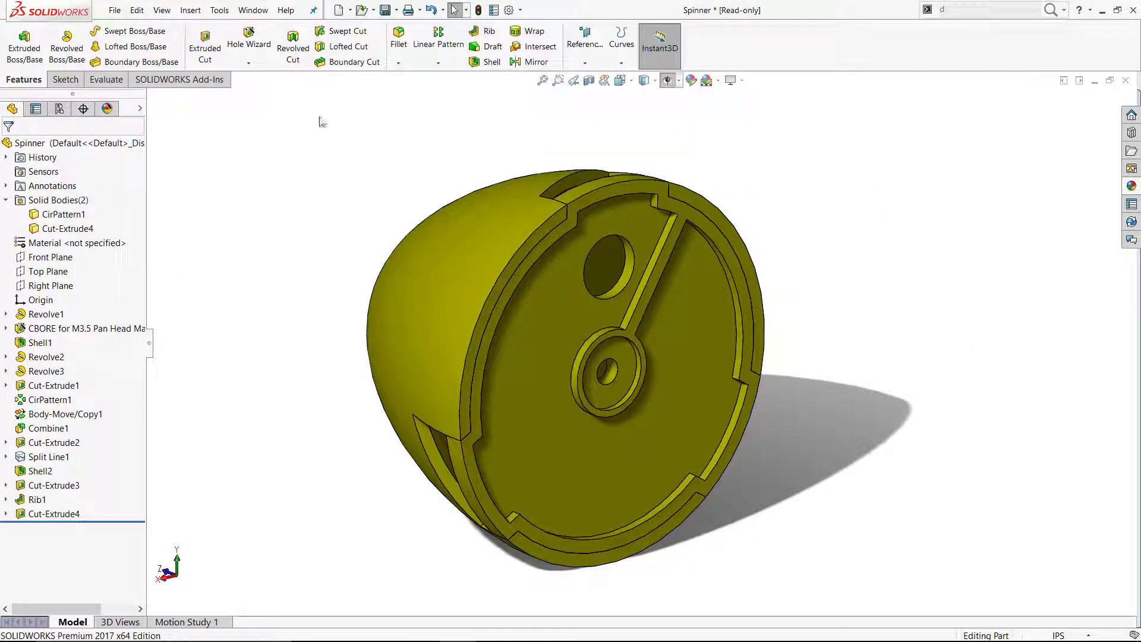
left_click(439, 64)
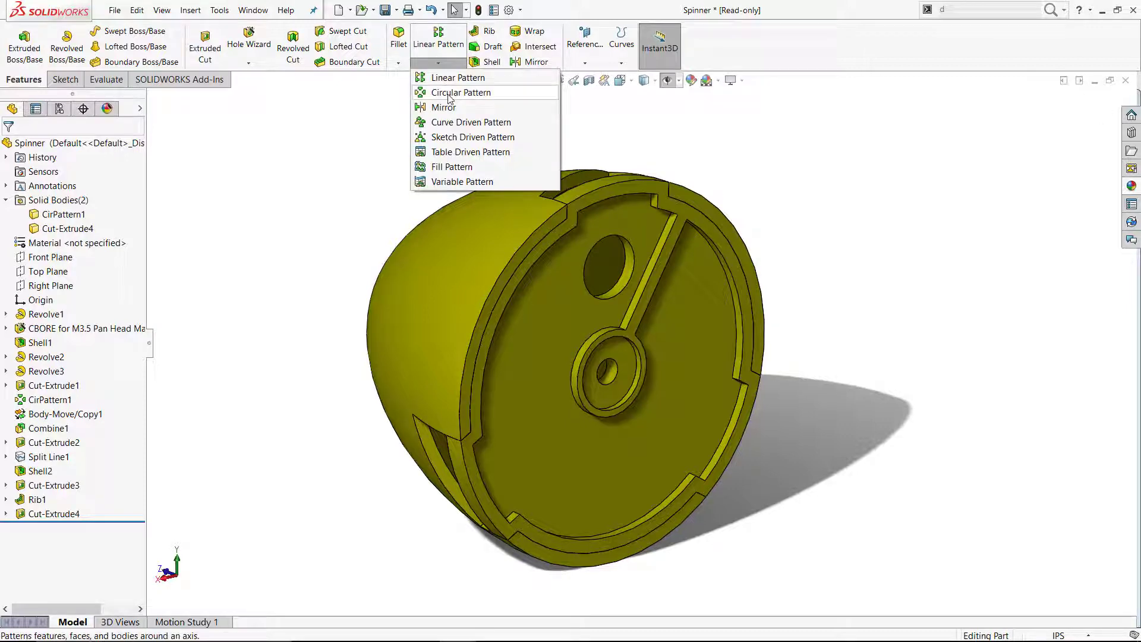
left_click(458, 92)
left_click(12, 147)
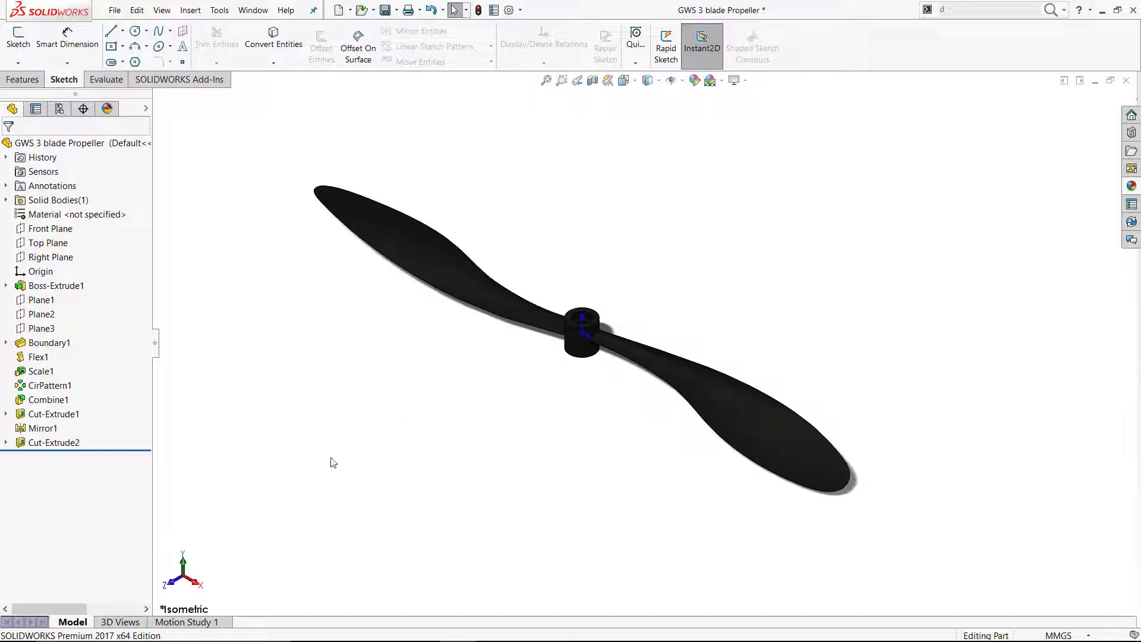
Step: Edit the propeller's CirPattern1 to use 3 instances instead of 2
left_click(49, 386)
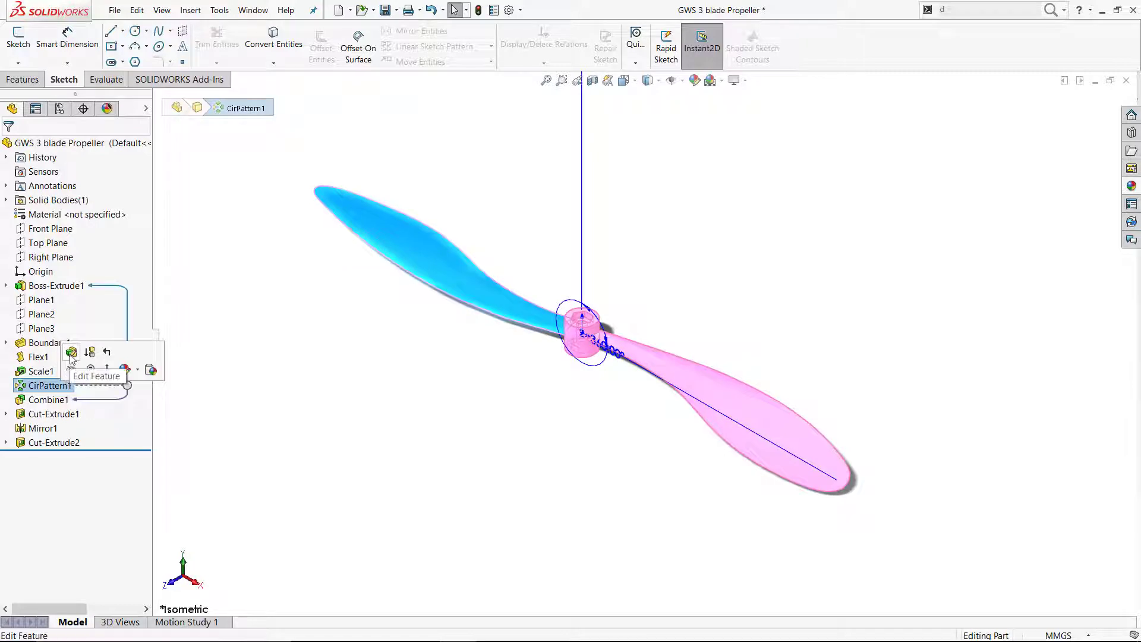
left_click(71, 353)
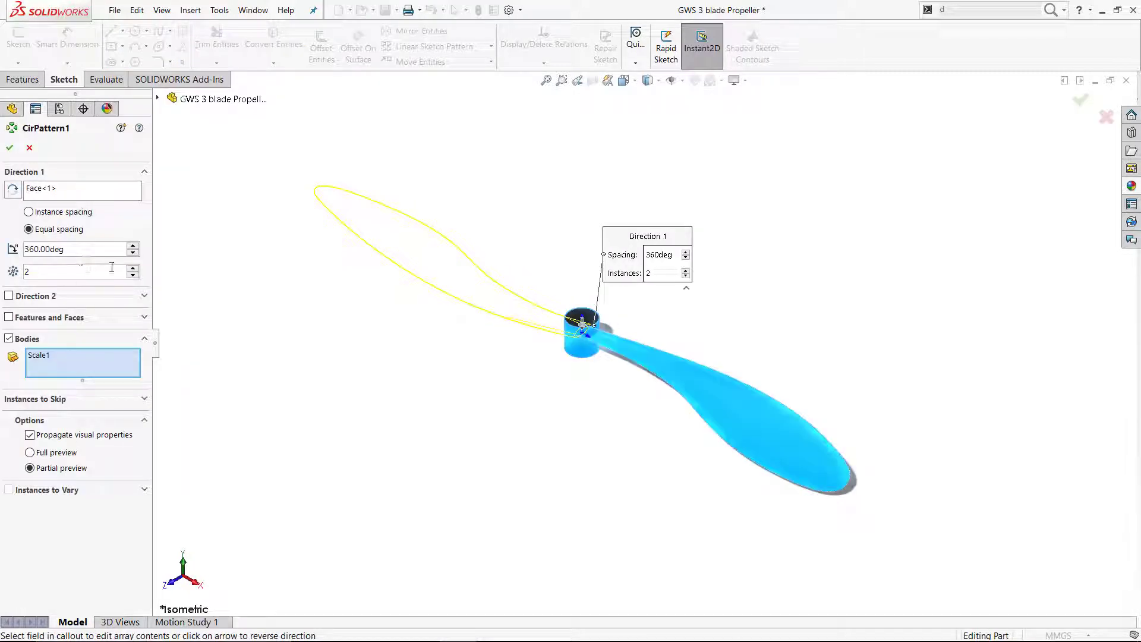
left_click(133, 268)
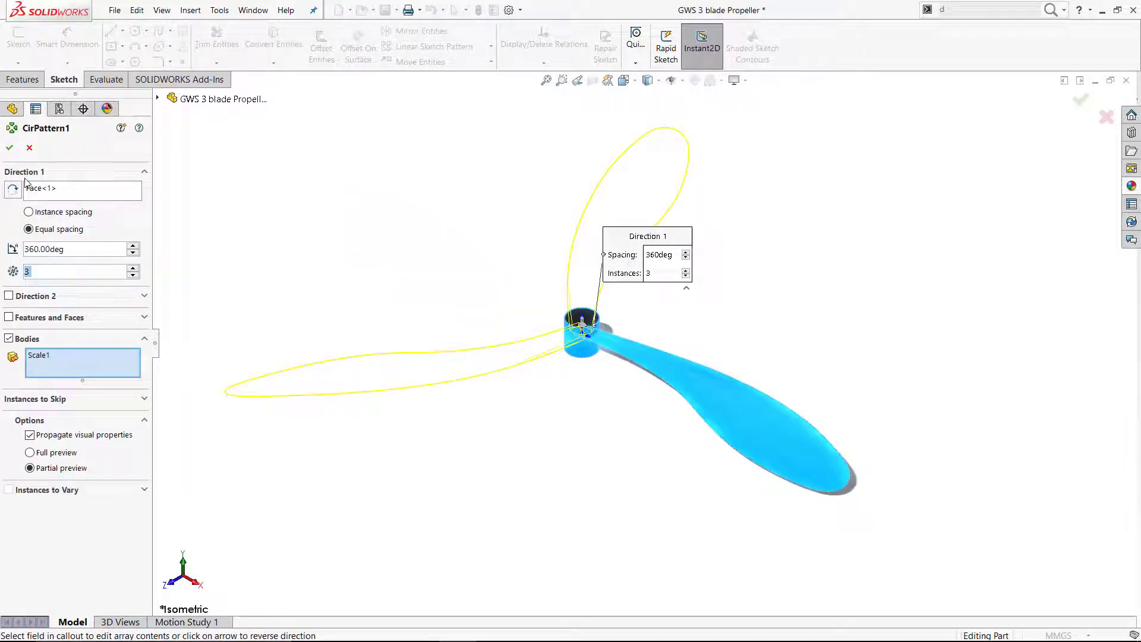
left_click(8, 150)
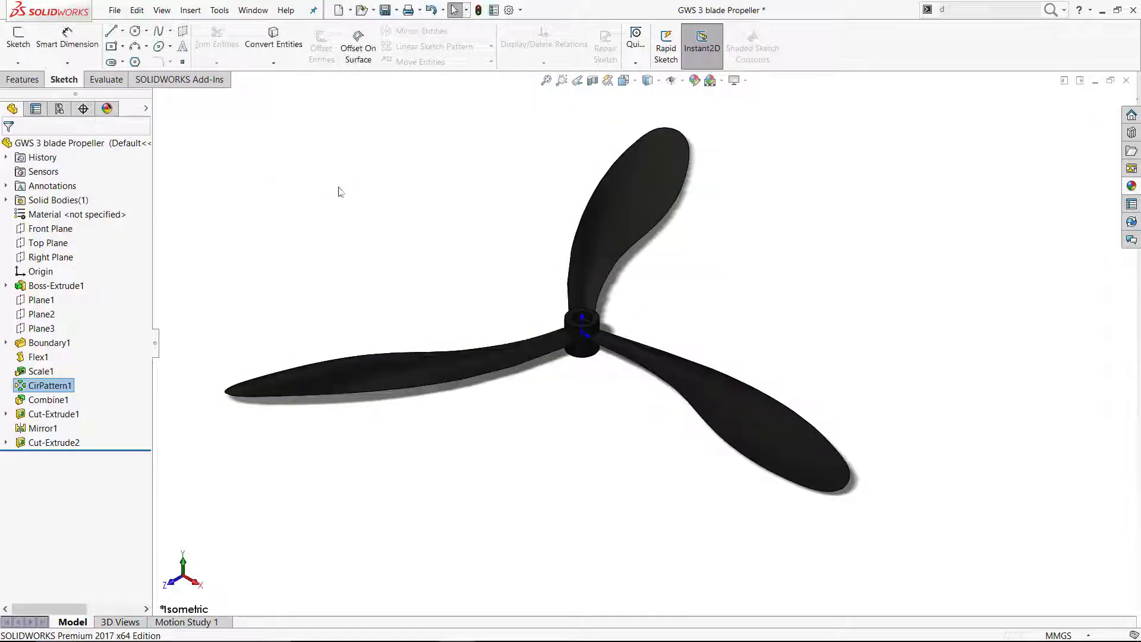
Step: Switch to the Prop spinner assembly and orbit it to view the mounted propeller
key("ctrl+Tab")
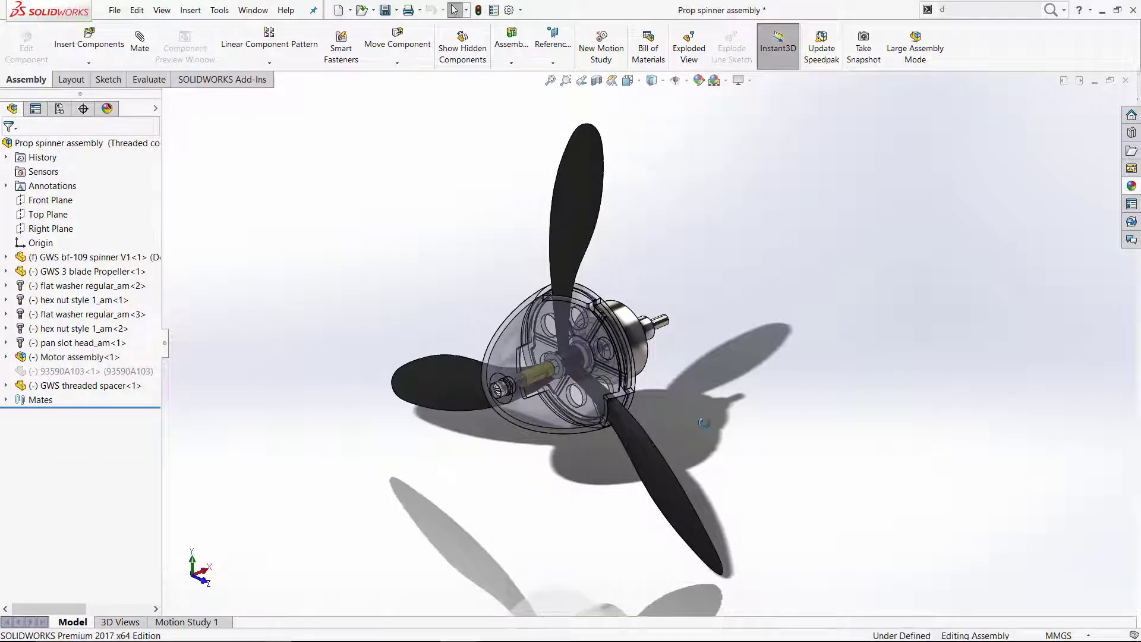
mouse_move(702, 428)
middle_mouse_down()
mouse_move(791, 422)
mouse_move(701, 408)
middle_mouse_up()
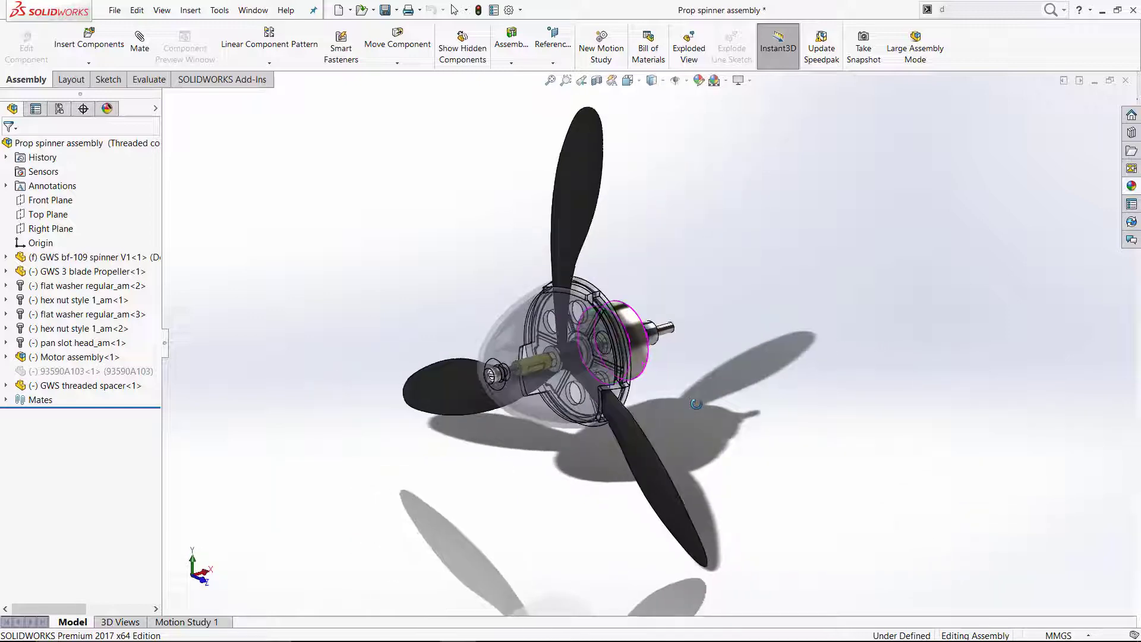